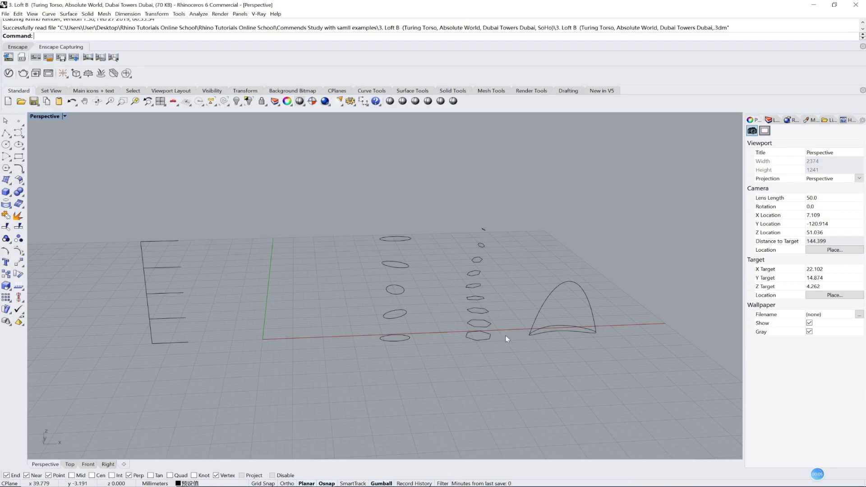
- Switch to File Explorer and open the reference photo "1. Turing torso Santiago Calatrava"
{"action": "key", "text": "alt+Tab"}
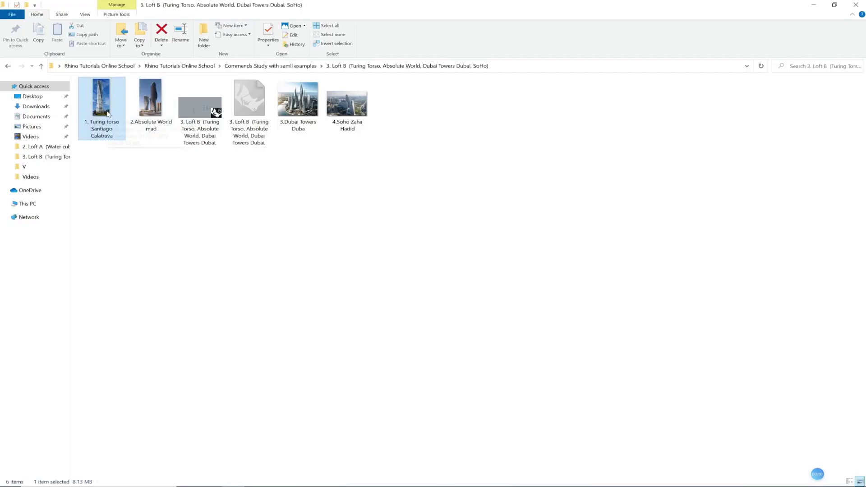
{"action": "left_click", "coordinate": [225, 153]}
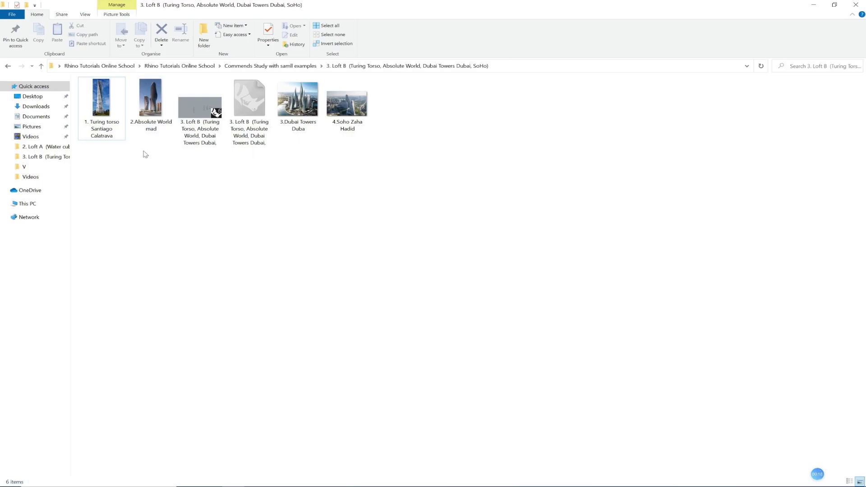
{"action": "double_click", "coordinate": [113, 130]}
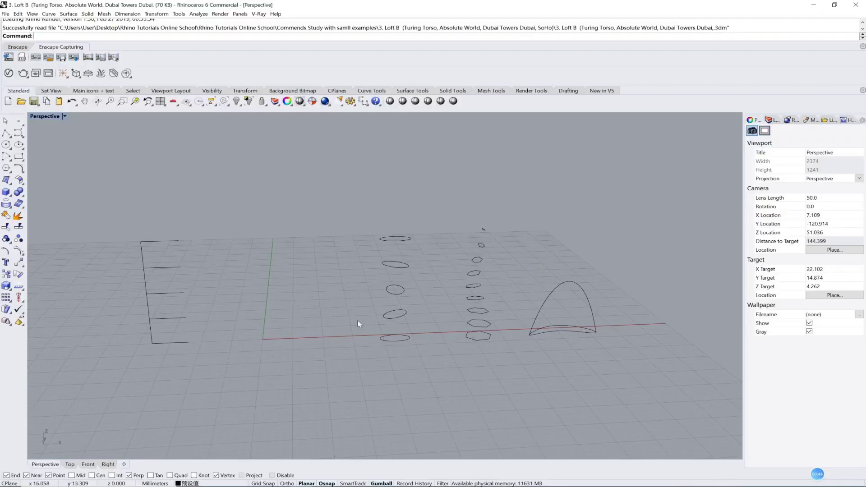
- Draw an inscribed five-sided polygon centred at 0,0,0 with a corner on the X axis and a radius of about 1.7 mm
{"action": "scroll", "coordinate": [373, 342], "scroll_direction": "up", "scroll_amount": 2}
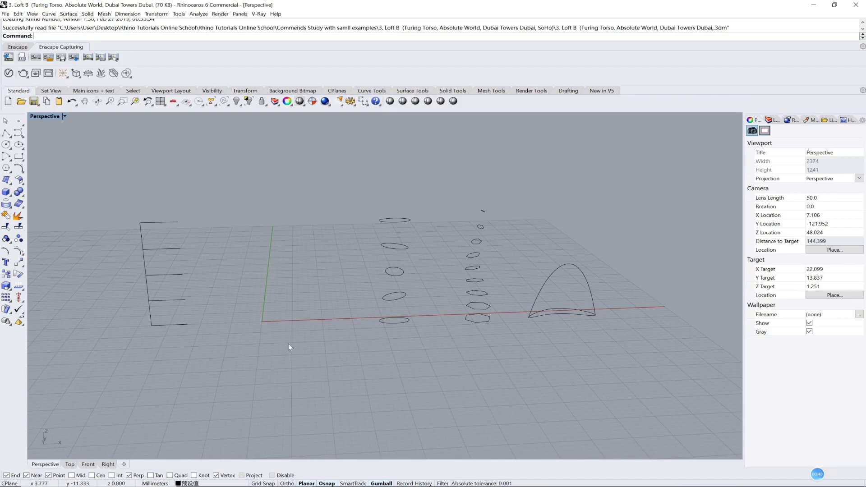
{"action": "right_click_drag", "start_coordinate": [328, 351], "coordinate": [215, 280]}
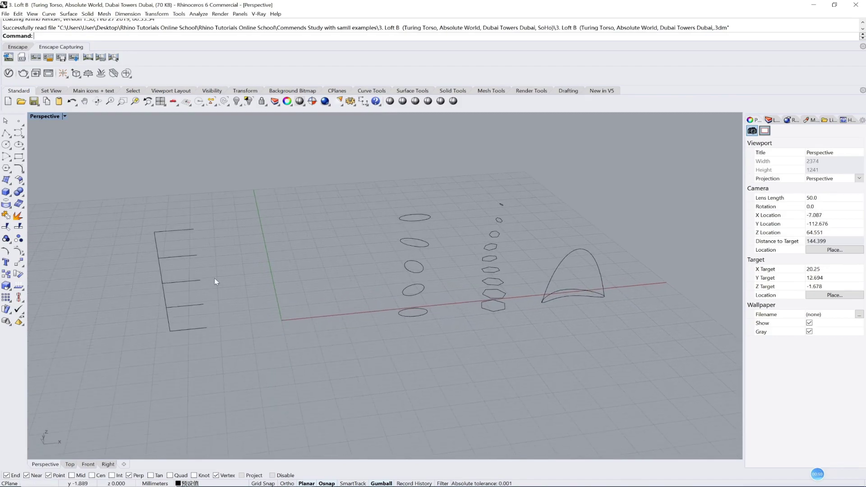
{"action": "left_click", "coordinate": [6, 169]}
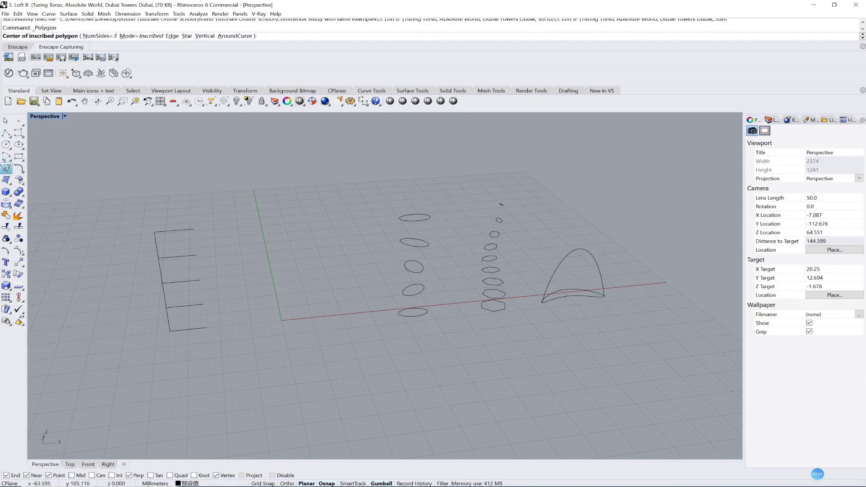
{"action": "left_click", "coordinate": [99, 36]}
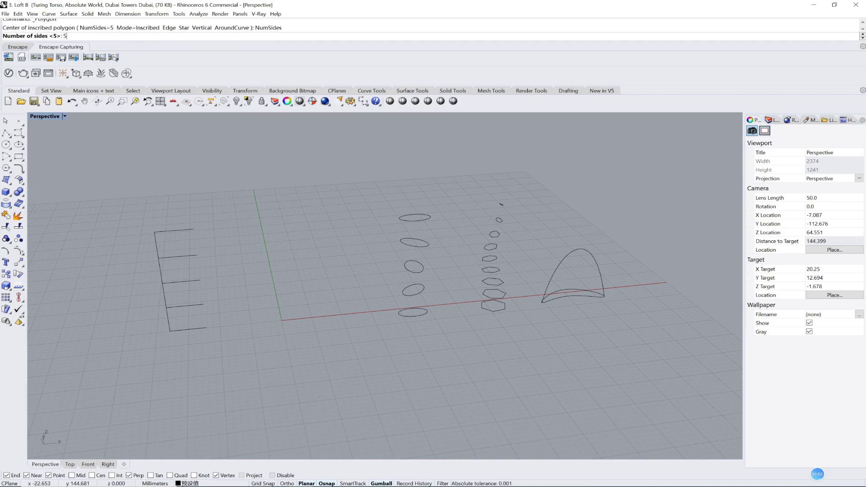
{"action": "type", "text": "5"}
{"action": "key", "text": "Return"}
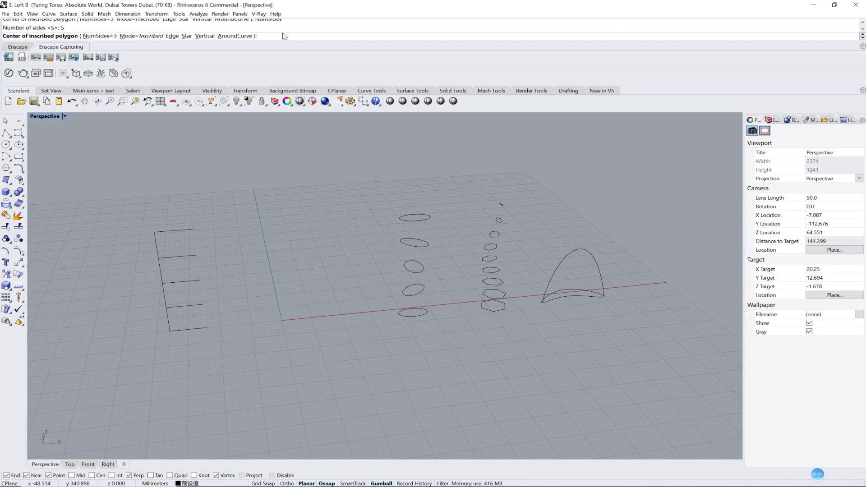
{"action": "type", "text": "0,0"}
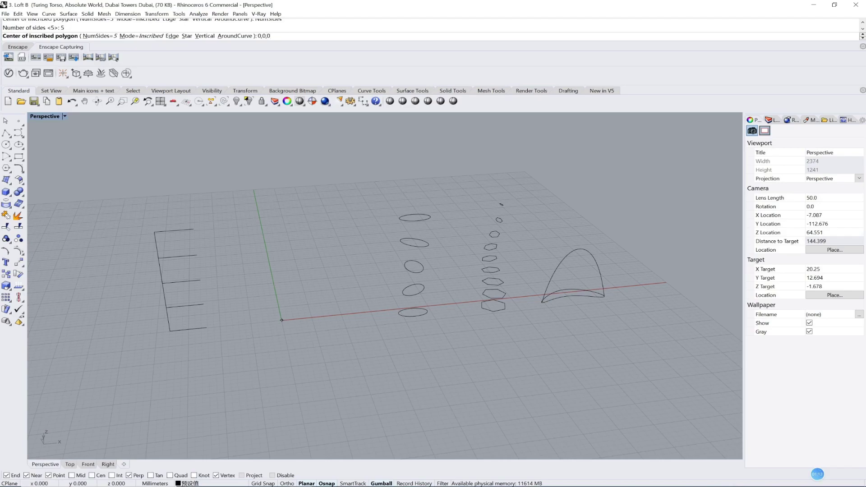
{"action": "key", "text": "Return"}
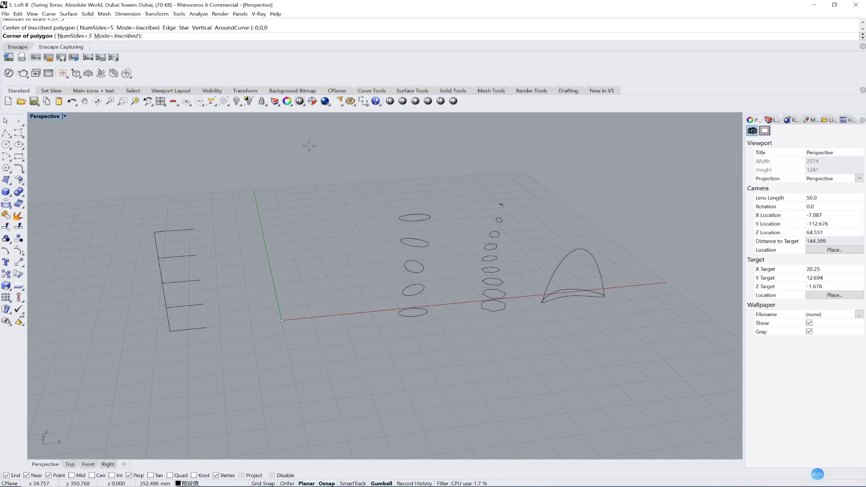
{"action": "scroll", "coordinate": [289, 321], "scroll_direction": "up", "scroll_amount": 2}
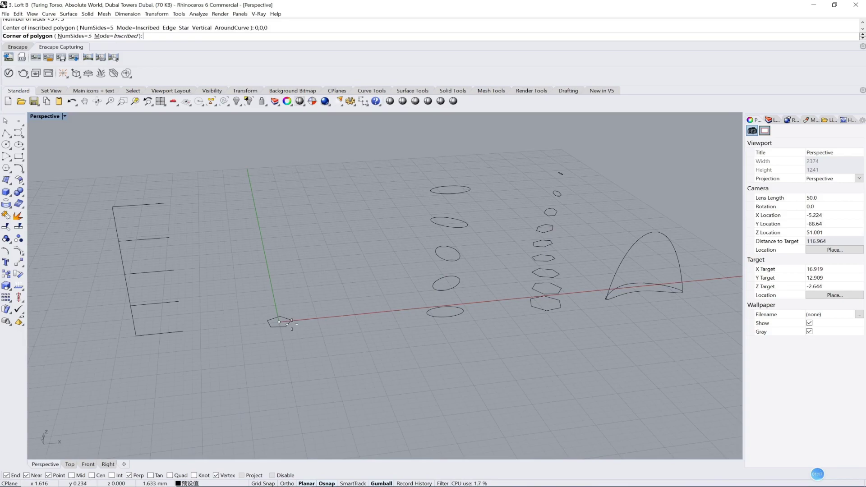
{"action": "scroll", "coordinate": [293, 321], "scroll_direction": "up", "scroll_amount": 2}
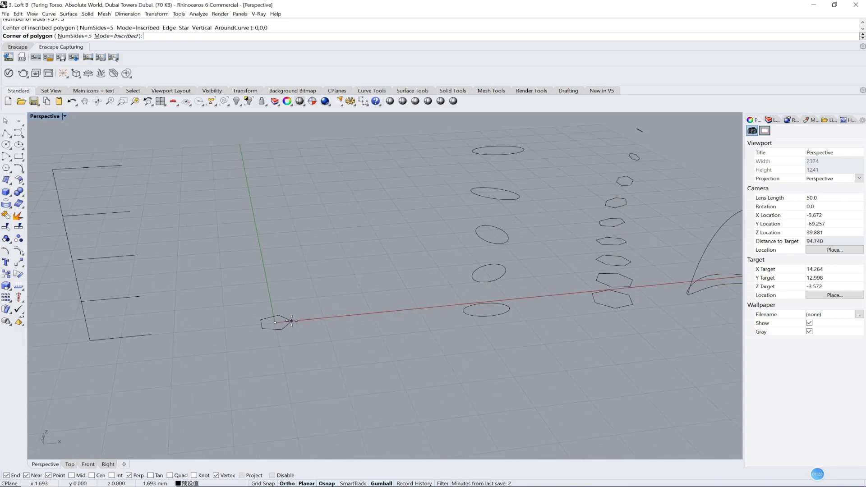
{"action": "left_click", "coordinate": [292, 321], "text": "shift"}
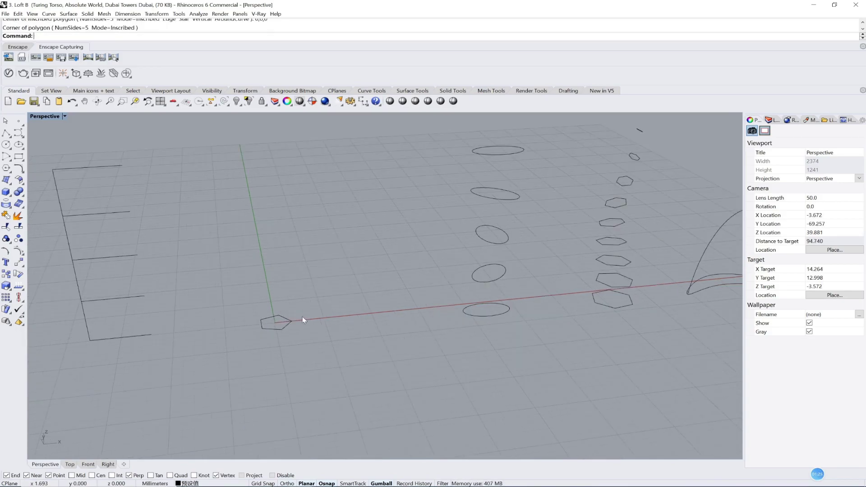
{"action": "right_click_drag", "start_coordinate": [326, 343], "coordinate": [283, 338]}
{"action": "scroll", "coordinate": [300, 307], "scroll_direction": "down", "scroll_amount": 2}
{"action": "left_click", "coordinate": [256, 337]}
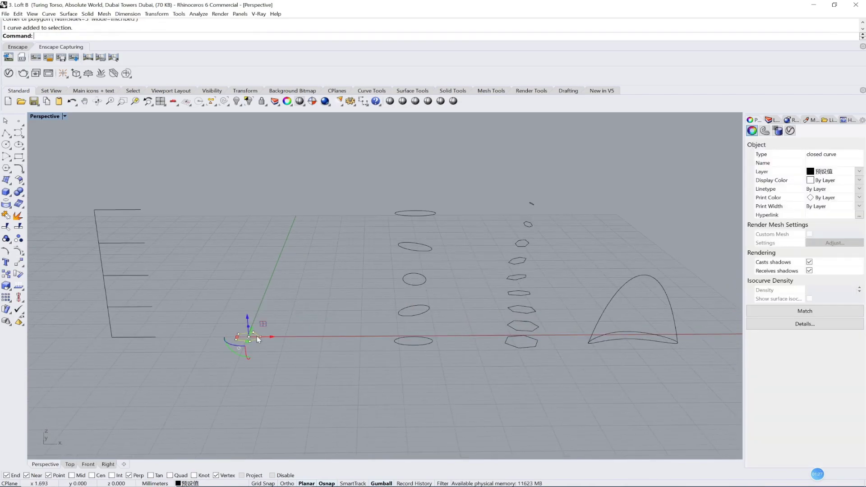
{"action": "left_click_drag", "start_coordinate": [235, 339], "coordinate": [236, 339]}
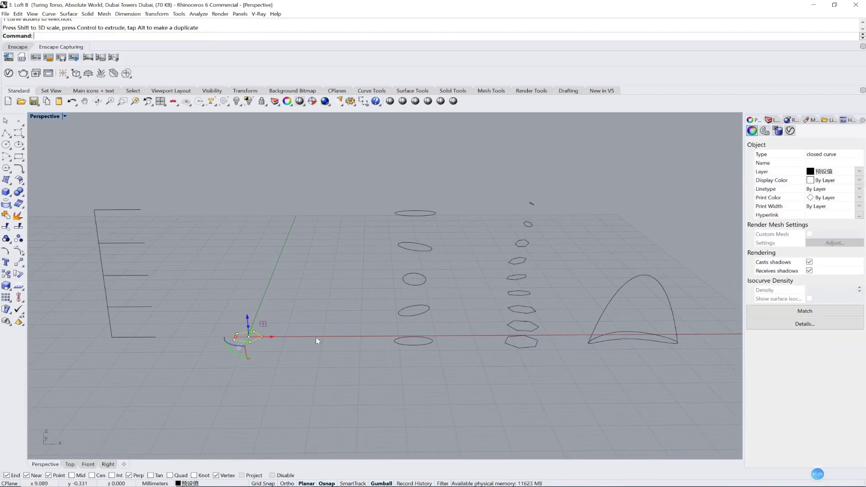
{"action": "left_click", "coordinate": [317, 341]}
{"action": "right_click_drag", "start_coordinate": [316, 337], "coordinate": [386, 345]}
{"action": "left_click_drag", "start_coordinate": [245, 367], "coordinate": [160, 166]}
{"action": "left_click", "coordinate": [273, 231]}
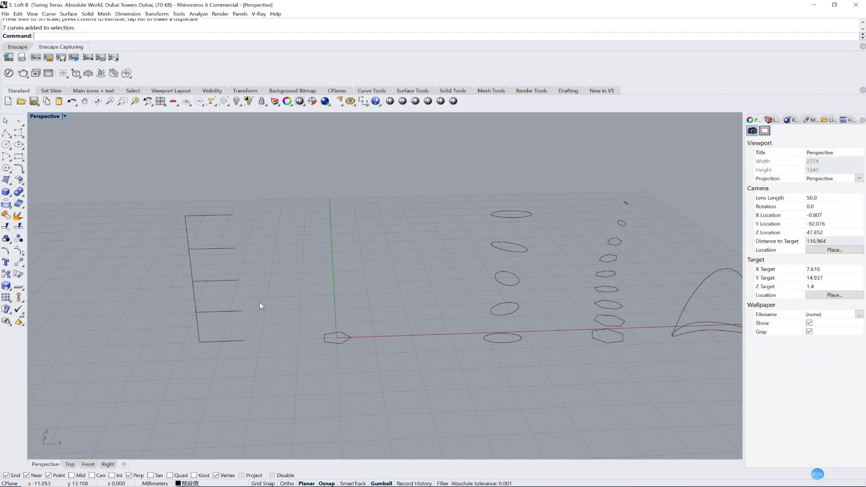
{"action": "mouse_move", "coordinate": [383, 362]}
{"action": "right_mouse_down"}
{"action": "mouse_move", "coordinate": [386, 370]}
{"action": "mouse_move", "coordinate": [378, 361]}
{"action": "right_mouse_up"}
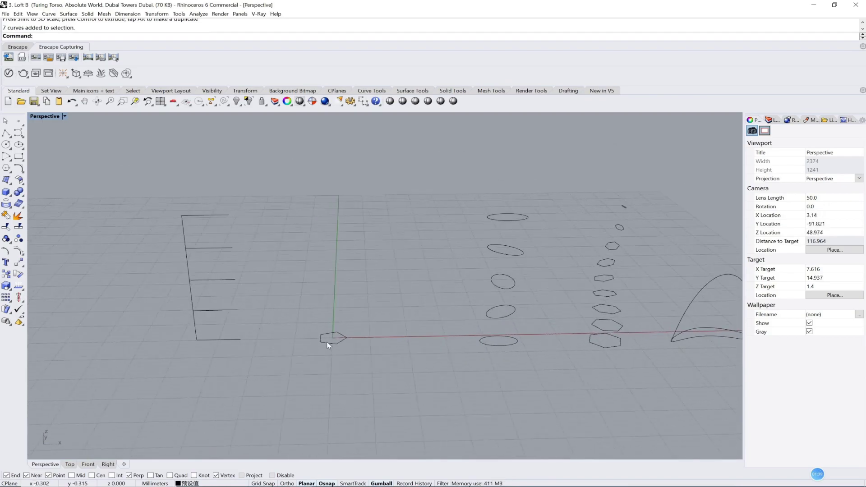
- Copy the base pentagon vertically to the four higher levels marked by the guide lines, using the lowest guide corner as the base point
{"action": "left_click", "coordinate": [327, 343]}
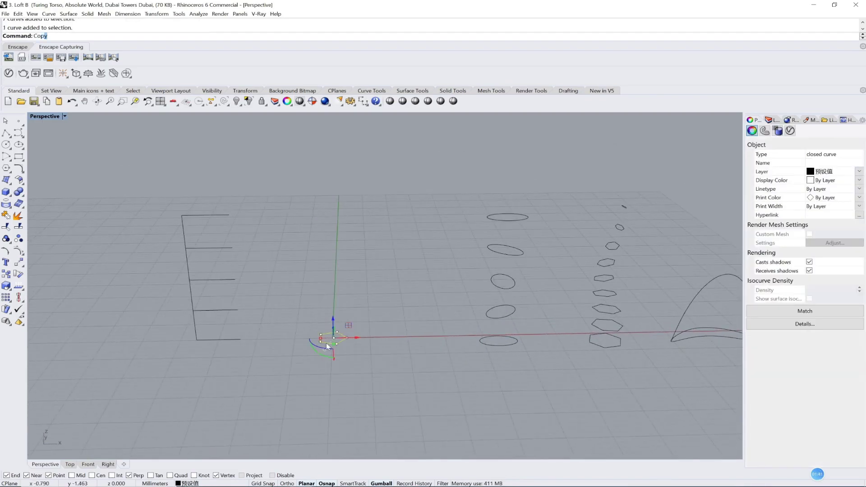
{"action": "key", "text": "Return"}
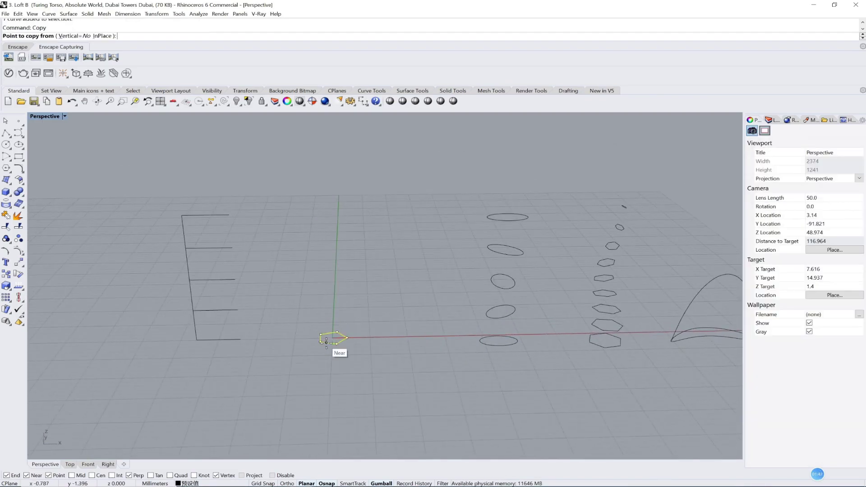
{"action": "left_click", "coordinate": [196, 340]}
{"action": "left_click", "coordinate": [193, 311]}
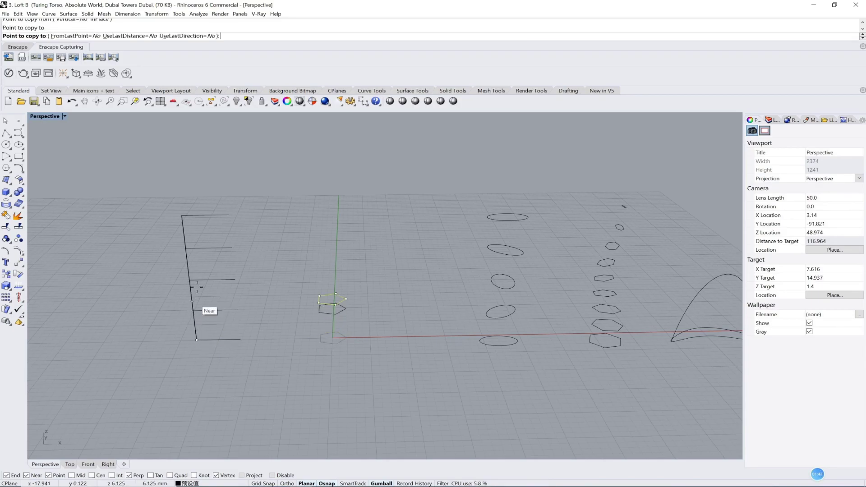
{"action": "left_click", "coordinate": [190, 280]}
{"action": "left_click", "coordinate": [186, 248]}
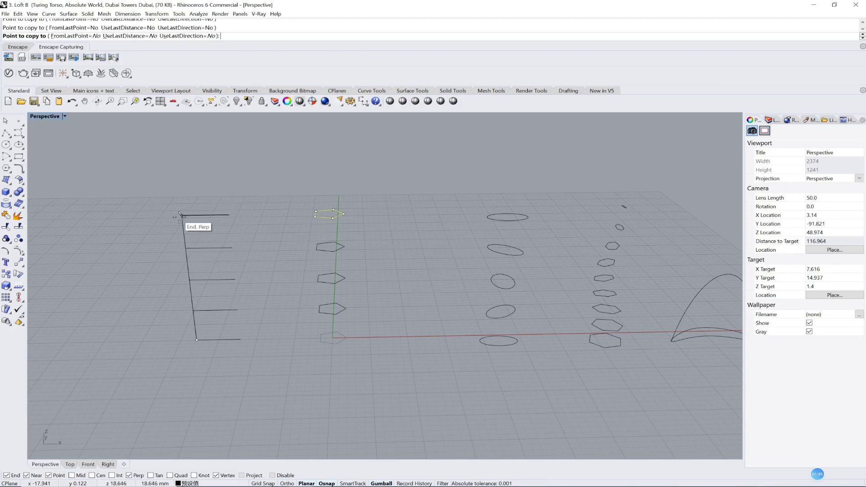
{"action": "left_click", "coordinate": [191, 216]}
{"action": "right_click", "coordinate": [192, 221]}
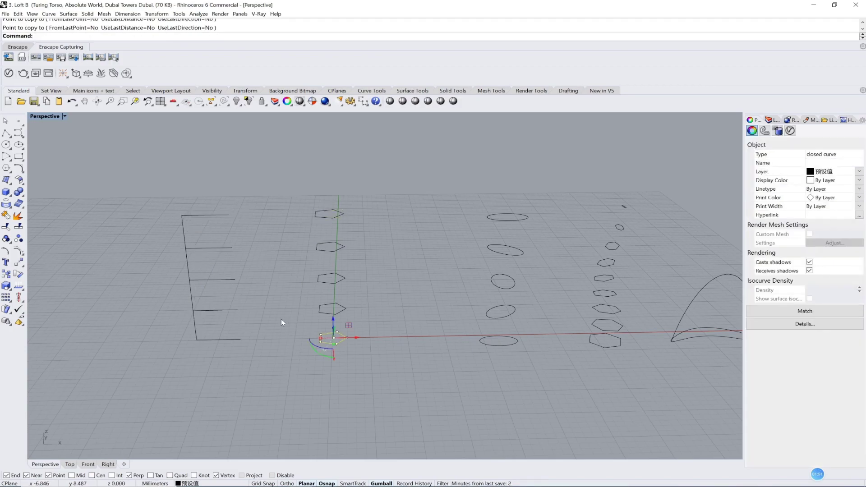
{"action": "left_click", "coordinate": [398, 366]}
- Check the twisted tower in the Turning Torso reference photo and return to the Rhino model
{"action": "right_click_drag", "start_coordinate": [392, 333], "coordinate": [417, 356]}
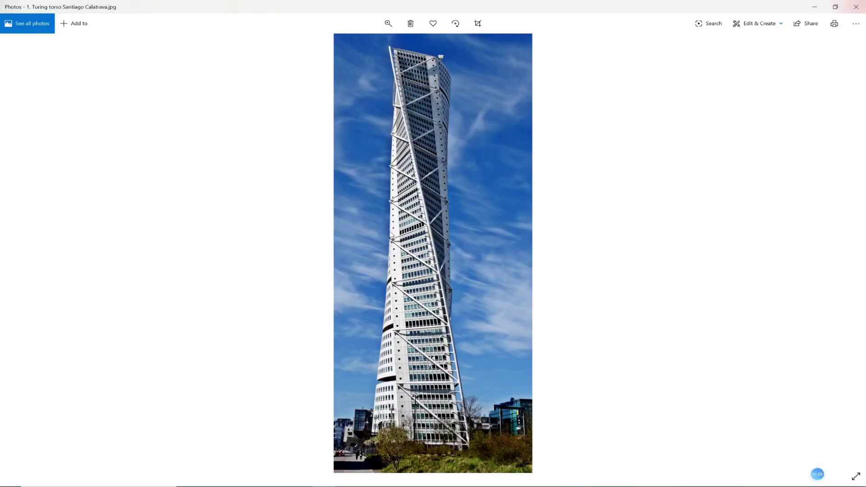
{"action": "left_click", "coordinate": [822, 4]}
- Rotate the second pentagon from the base about its vertical axis by an exact angle to start the twist
{"action": "scroll", "coordinate": [335, 351], "scroll_direction": "up", "scroll_amount": 5}
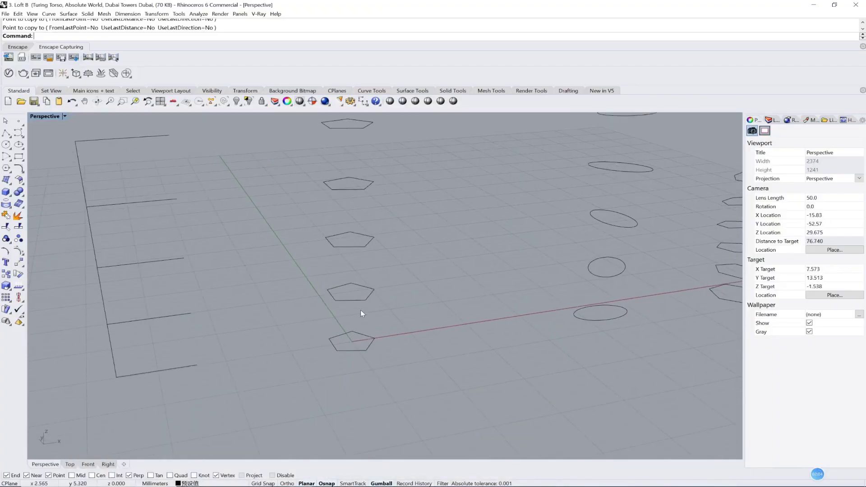
{"action": "left_click", "coordinate": [352, 300]}
{"action": "right_click_drag", "start_coordinate": [356, 311], "coordinate": [339, 327]}
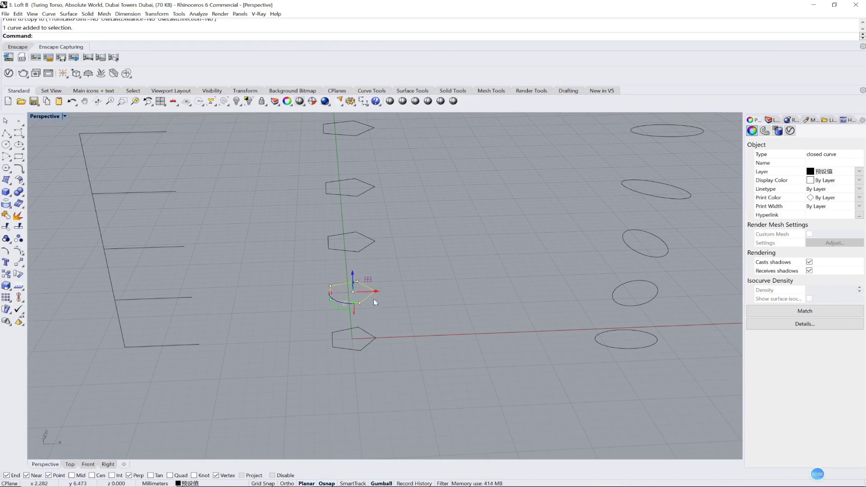
{"action": "left_click", "coordinate": [394, 316]}
{"action": "left_click", "coordinate": [350, 302]}
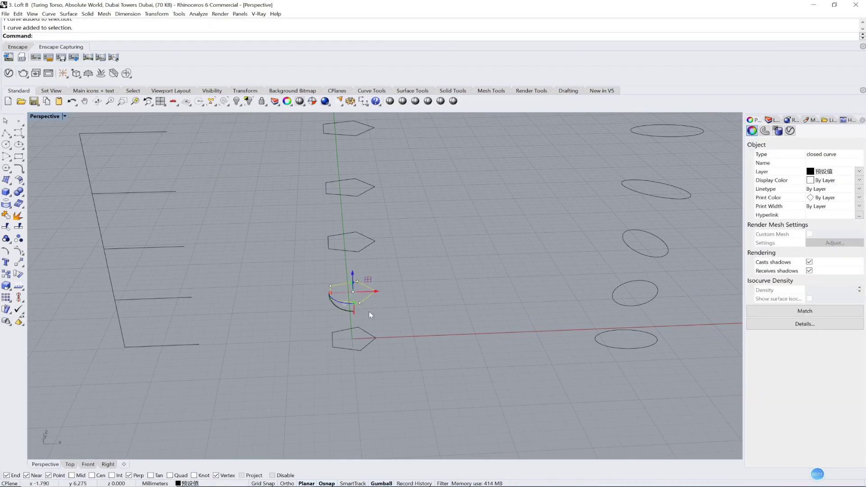
{"action": "left_click", "coordinate": [340, 304]}
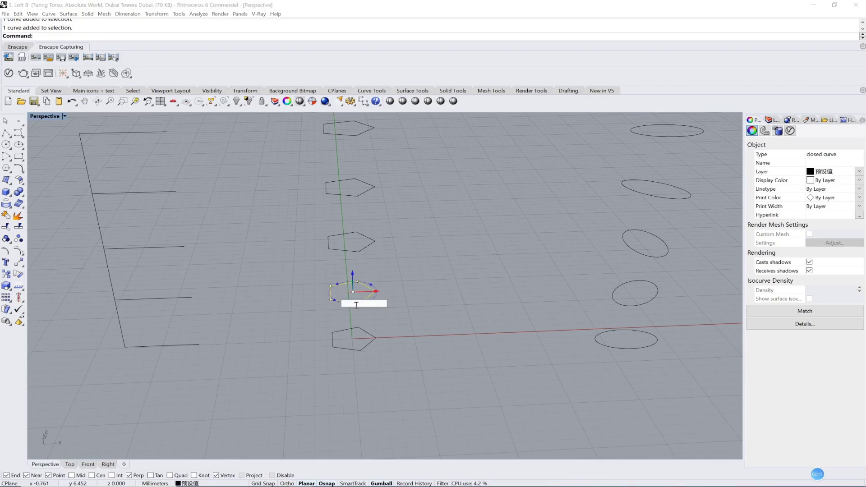
{"action": "key", "text": "Return"}
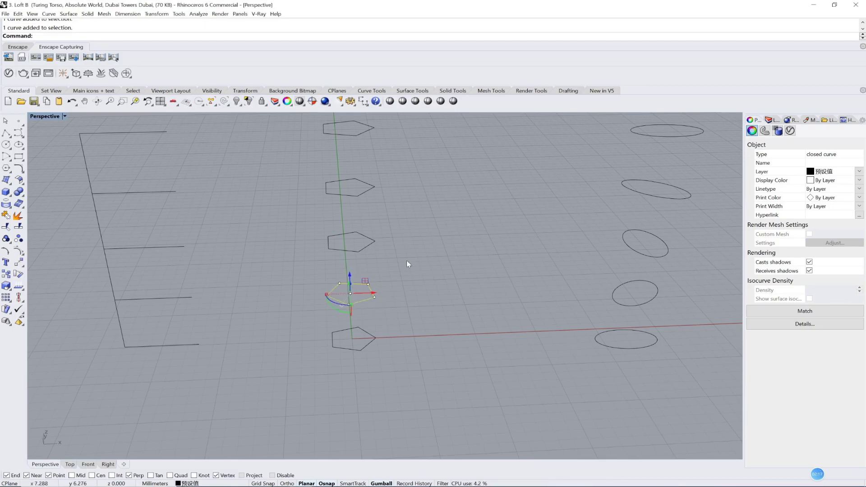
- Rotate the third pentagon from the base about its vertical axis to continue the twist, and rotate the fourth by 135 degrees
{"action": "left_click", "coordinate": [342, 251]}
{"action": "left_click", "coordinate": [337, 249]}
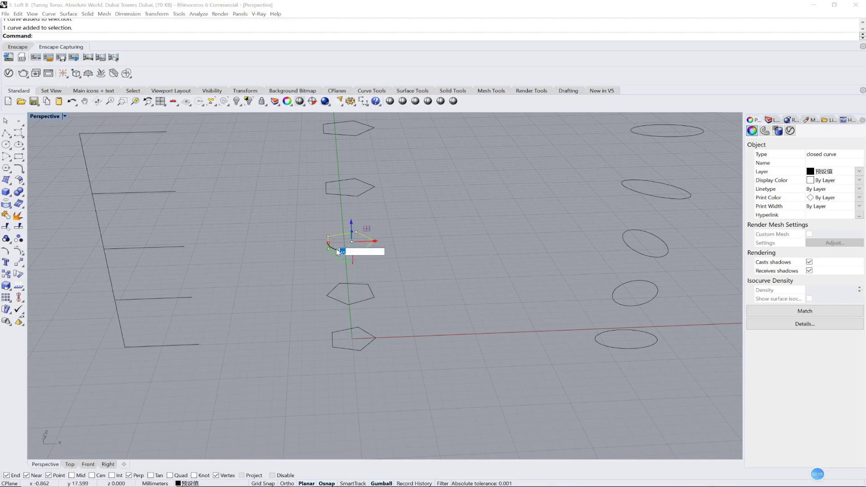
{"action": "key", "text": "Return"}
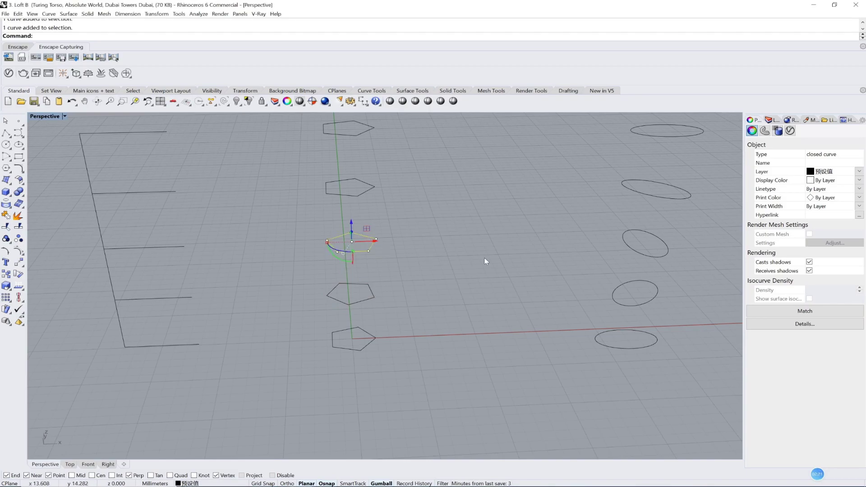
{"action": "right_click_drag", "start_coordinate": [486, 261], "coordinate": [311, 283]}
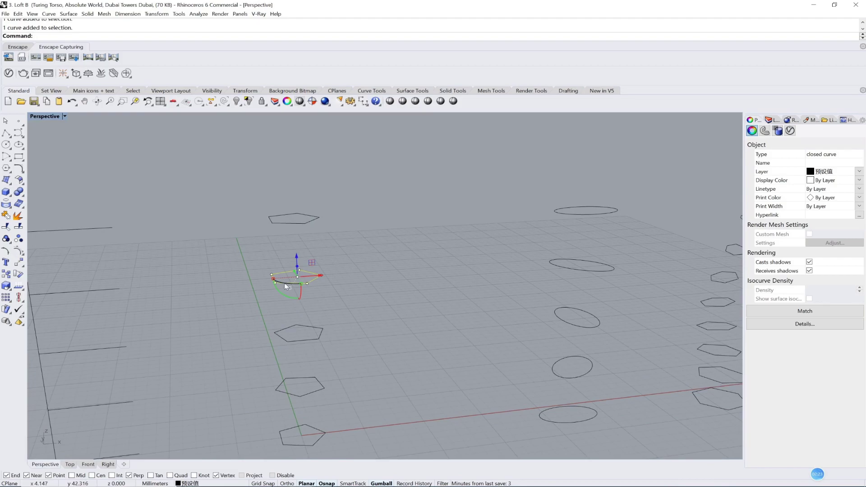
{"action": "left_click", "coordinate": [284, 284]}
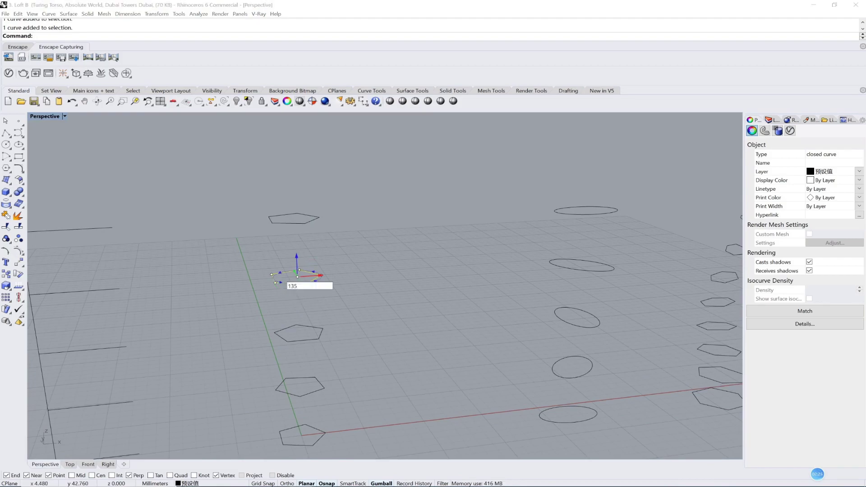
{"action": "key", "text": "Return"}
- Rotate the topmost pentagon about its vertical axis by an exact angle to complete the twist
{"action": "left_click", "coordinate": [287, 219]}
{"action": "left_click", "coordinate": [293, 226]}
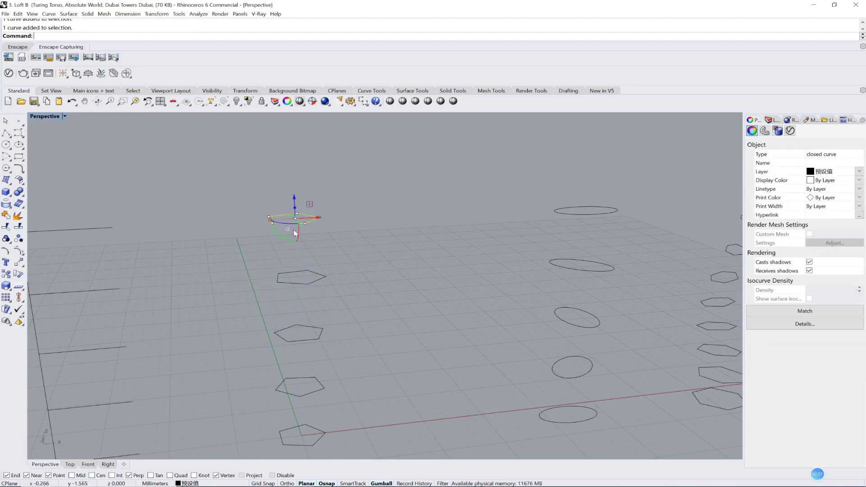
{"action": "left_click", "coordinate": [285, 224]}
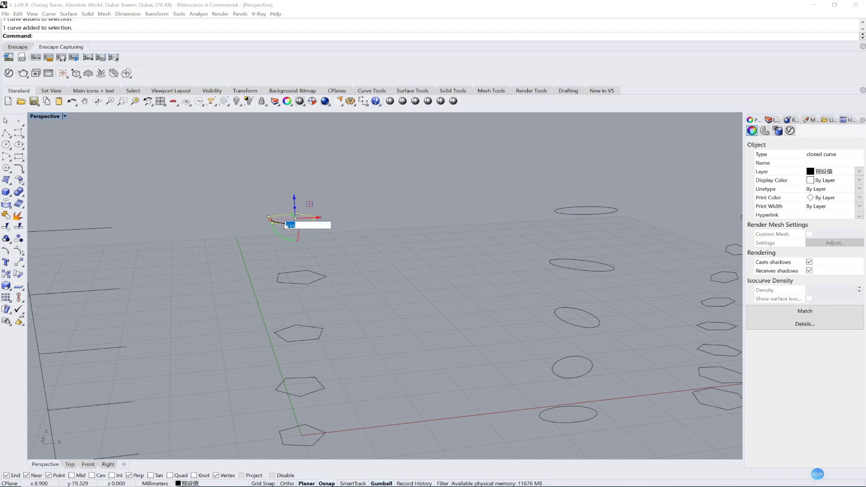
{"action": "key", "text": "Return"}
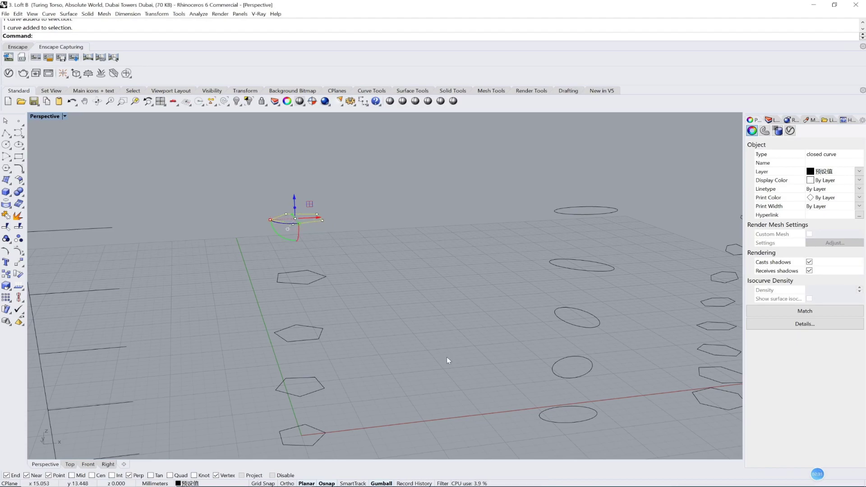
- Loft the five rotated pentagons into a twisted tower with Automatic seam alignment and the Normal style
{"action": "scroll", "coordinate": [447, 357], "scroll_direction": "down", "scroll_amount": 3}
{"action": "right_click_drag", "start_coordinate": [446, 356], "coordinate": [393, 266]}
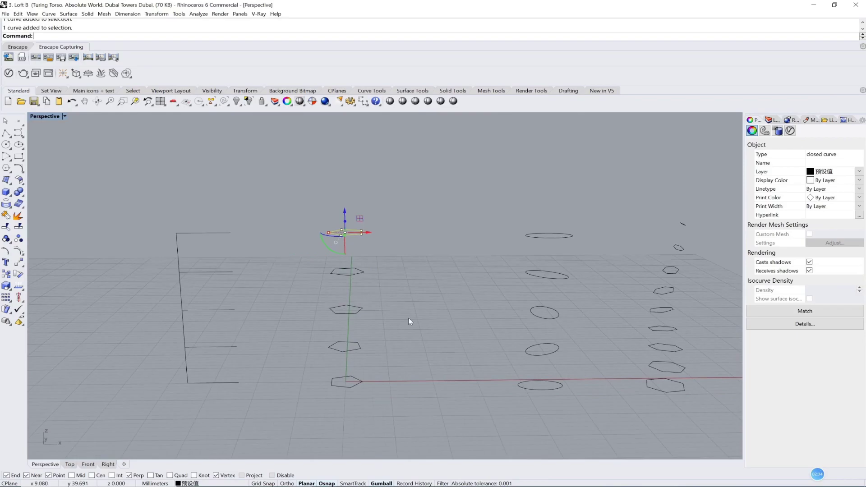
{"action": "left_click_drag", "start_coordinate": [402, 428], "coordinate": [307, 201]}
{"action": "left_click", "coordinate": [425, 393]}
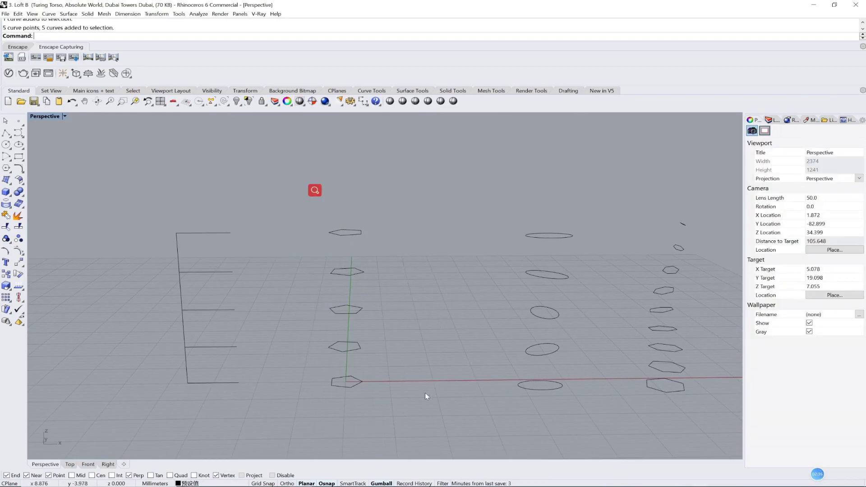
{"action": "left_click", "coordinate": [7, 179]}
{"action": "left_click", "coordinate": [63, 184]}
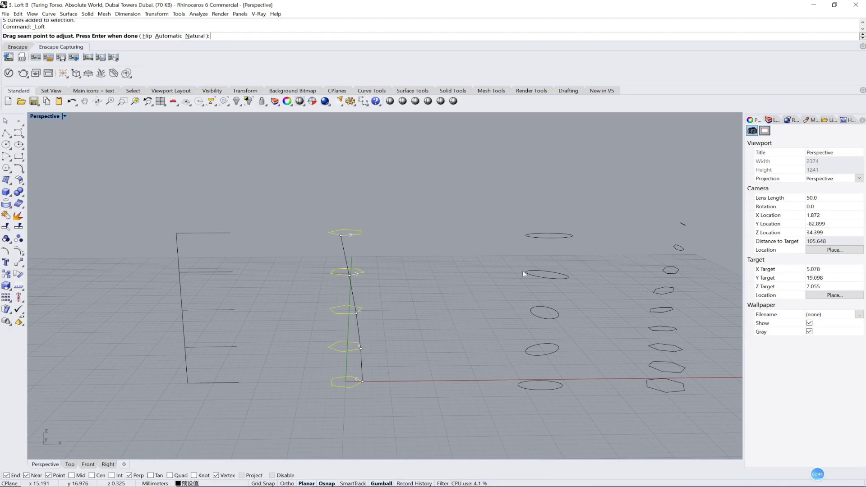
{"action": "left_click", "coordinate": [168, 36]}
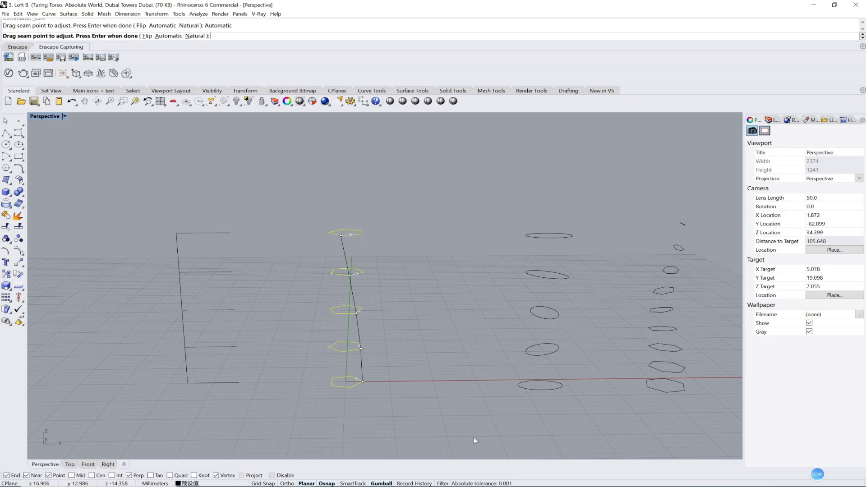
{"action": "key", "text": "Return"}
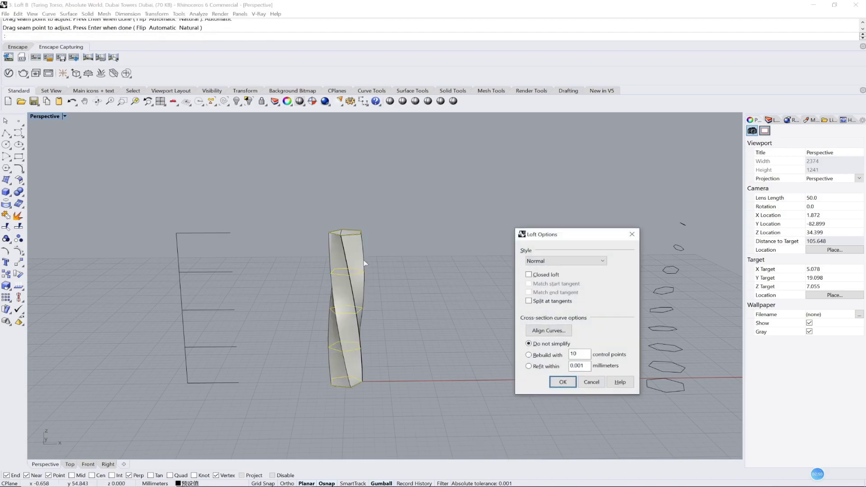
{"action": "left_click", "coordinate": [568, 384]}
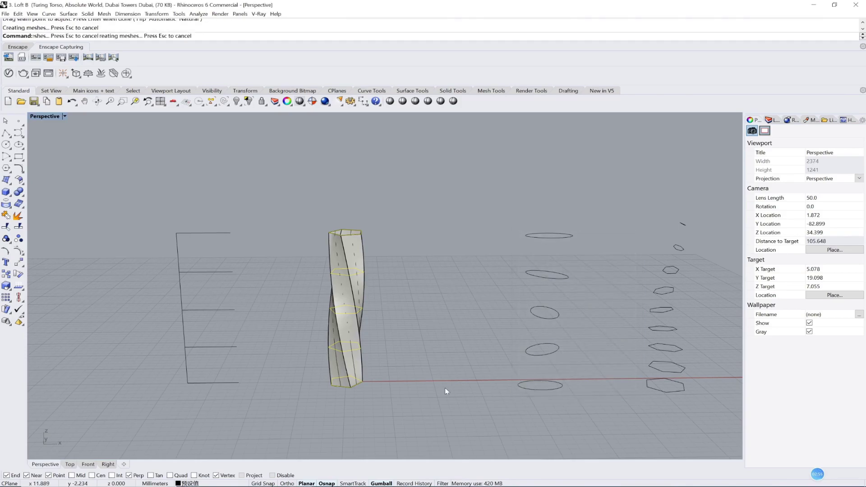
- Examine the lofted pentagon tower from several sides, close up and together with the neighbouring profiles
{"action": "right_click_drag", "start_coordinate": [447, 397], "coordinate": [417, 369], "text": "shift"}
{"action": "left_click", "coordinate": [384, 336]}
{"action": "right_click_drag", "start_coordinate": [364, 342], "coordinate": [384, 333]}
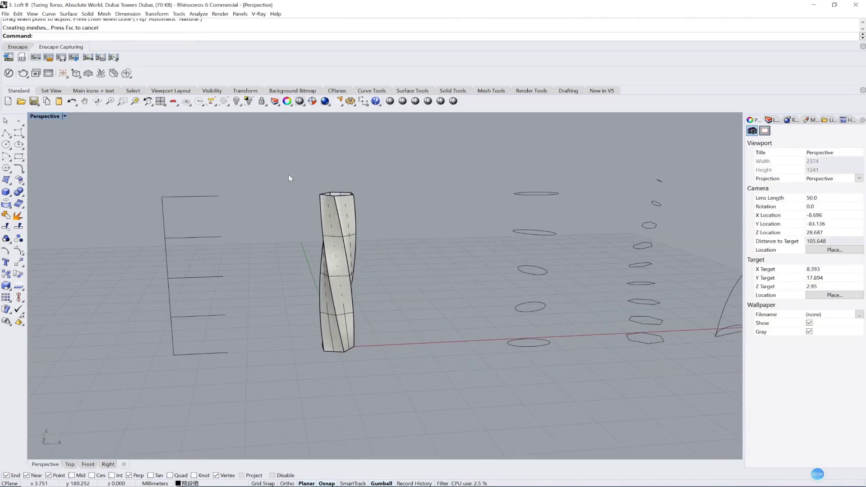
{"action": "left_click_drag", "start_coordinate": [289, 177], "coordinate": [409, 388]}
{"action": "mouse_move", "coordinate": [398, 385]}
{"action": "right_mouse_down"}
{"action": "mouse_move", "coordinate": [547, 392]}
{"action": "mouse_move", "coordinate": [410, 383]}
{"action": "right_mouse_up"}
{"action": "key", "text": "Escape"}
{"action": "scroll", "coordinate": [331, 292], "scroll_direction": "up", "scroll_amount": 5}
{"action": "scroll", "coordinate": [330, 291], "scroll_direction": "down", "scroll_amount": 5}
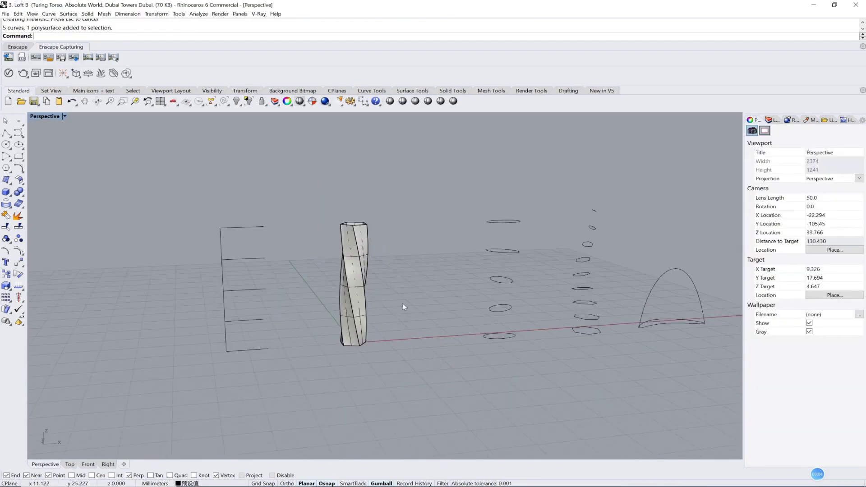
{"action": "right_click_drag", "start_coordinate": [403, 304], "coordinate": [363, 369]}
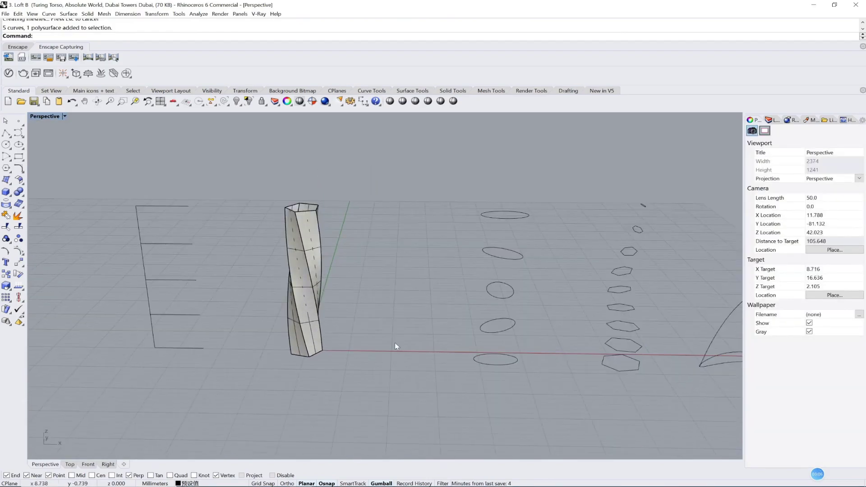
{"action": "right_click_drag", "start_coordinate": [395, 342], "coordinate": [303, 327]}
{"action": "scroll", "coordinate": [429, 315], "scroll_direction": "down", "scroll_amount": 2}
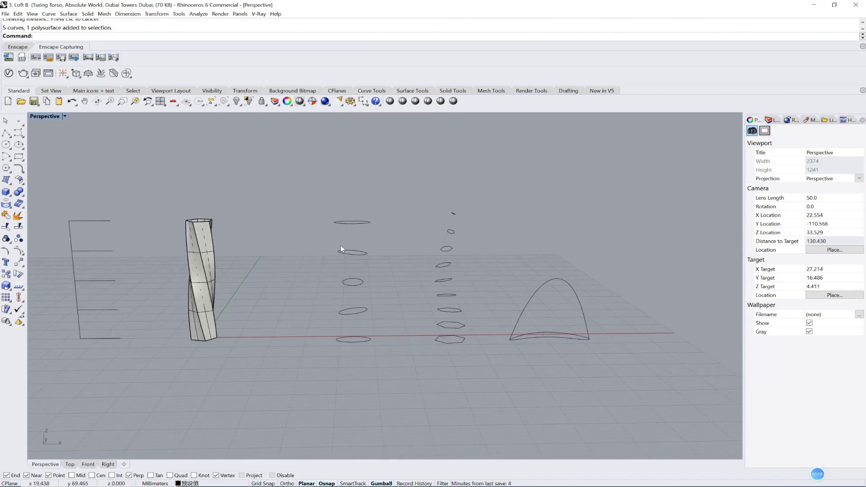
- Study the Absolute World reference photo for the stack of ellipses and return to the Rhino model
{"action": "left_click_drag", "start_coordinate": [326, 212], "coordinate": [401, 402]}
{"action": "key", "text": "alt+Tab"}
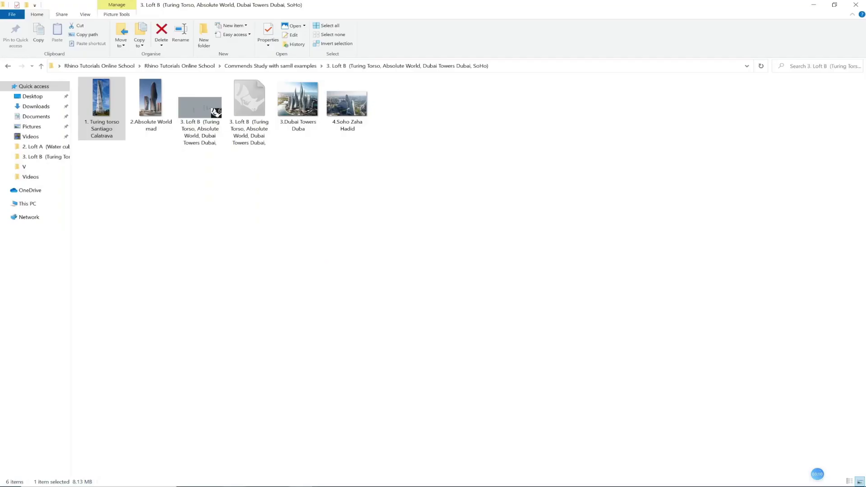
{"action": "left_click", "coordinate": [149, 104]}
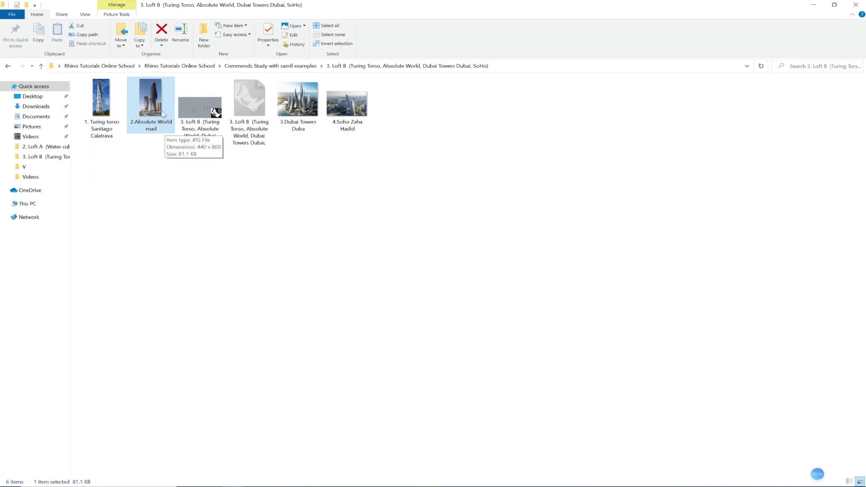
{"action": "left_click", "coordinate": [165, 171]}
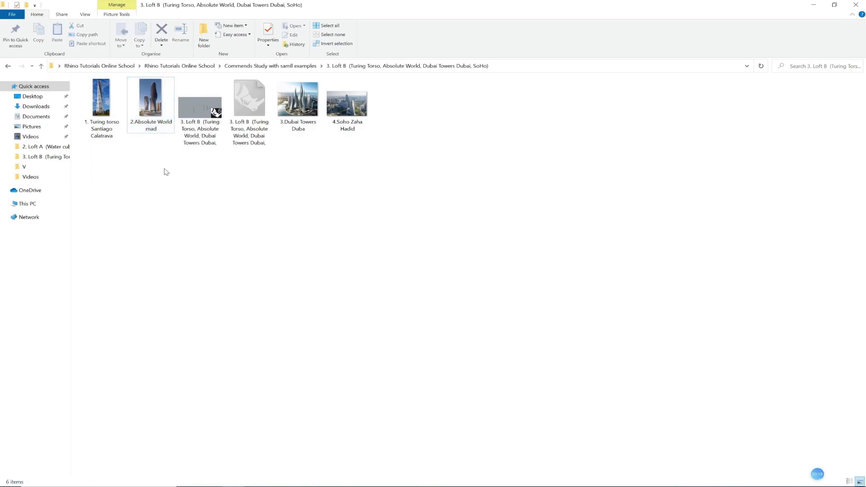
{"action": "left_click_drag", "start_coordinate": [157, 149], "coordinate": [142, 118]}
{"action": "left_click", "coordinate": [177, 170]}
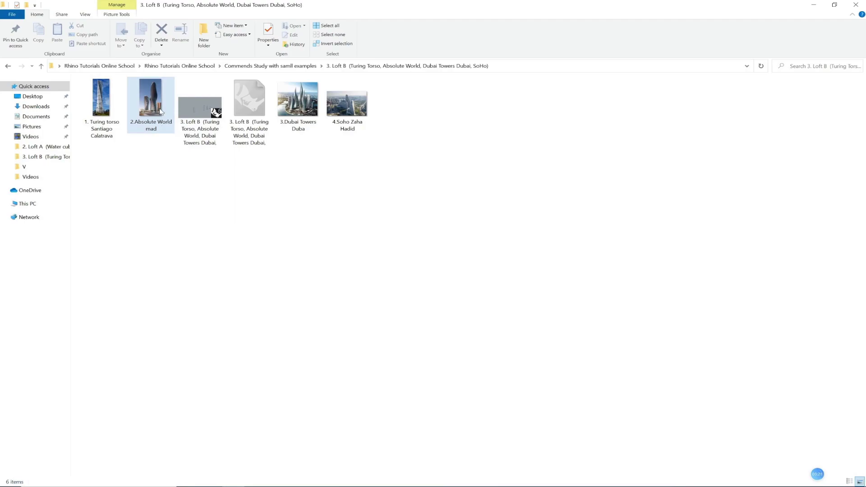
{"action": "double_click", "coordinate": [147, 97]}
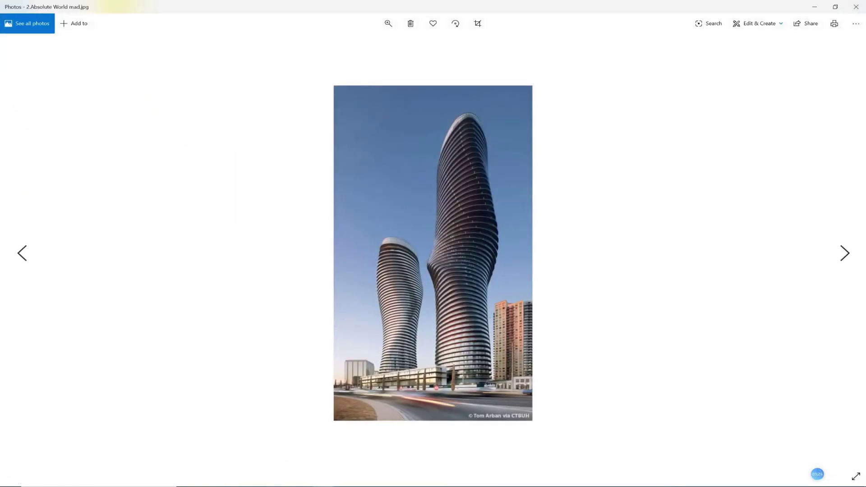
{"action": "key", "text": "alt+Tab"}
{"action": "left_click", "coordinate": [357, 364]}
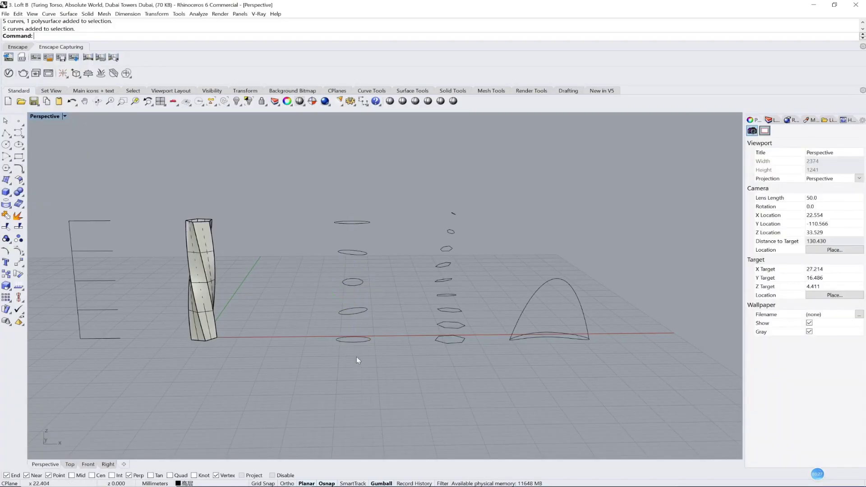
- Inspect the stack of five rotated ellipses beside the pentagon tower
{"action": "scroll", "coordinate": [370, 329], "scroll_direction": "up", "scroll_amount": 4}
{"action": "right_click_drag", "start_coordinate": [370, 328], "coordinate": [340, 343], "text": "shift"}
{"action": "scroll", "coordinate": [313, 372], "scroll_direction": "down", "scroll_amount": 4}
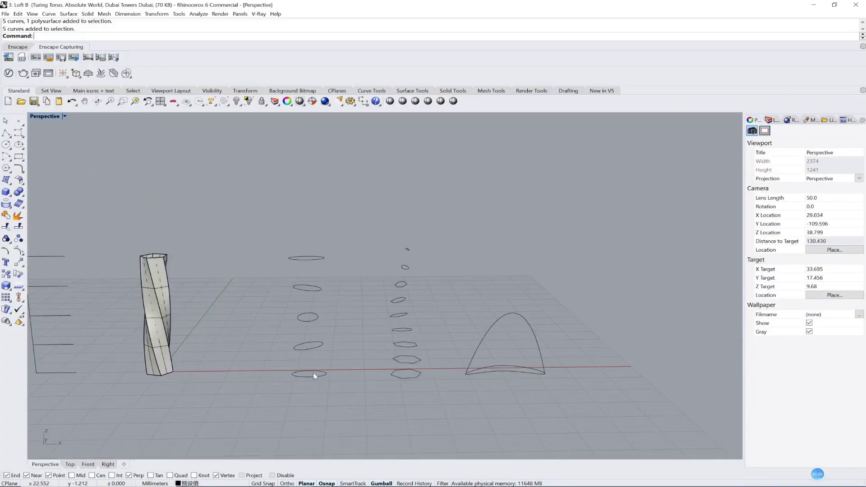
{"action": "right_click_drag", "start_coordinate": [313, 372], "coordinate": [321, 382]}
{"action": "left_click_drag", "start_coordinate": [275, 228], "coordinate": [355, 418]}
{"action": "right_click_drag", "start_coordinate": [349, 409], "coordinate": [360, 389], "text": "shift"}
{"action": "left_click", "coordinate": [356, 387]}
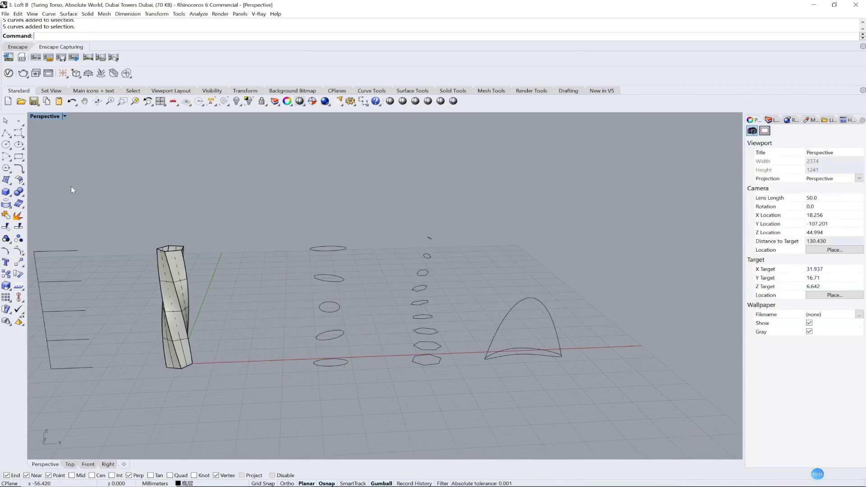
- Draw a sample ellipse on the ground plane in front of the ellipse stack and delete it
{"action": "left_click", "coordinate": [18, 145]}
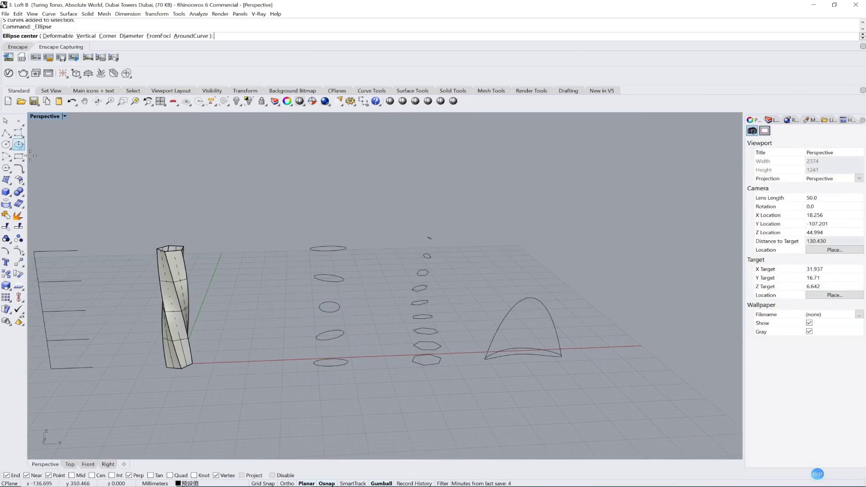
{"action": "left_click", "coordinate": [296, 406]}
{"action": "left_click", "coordinate": [319, 405]}
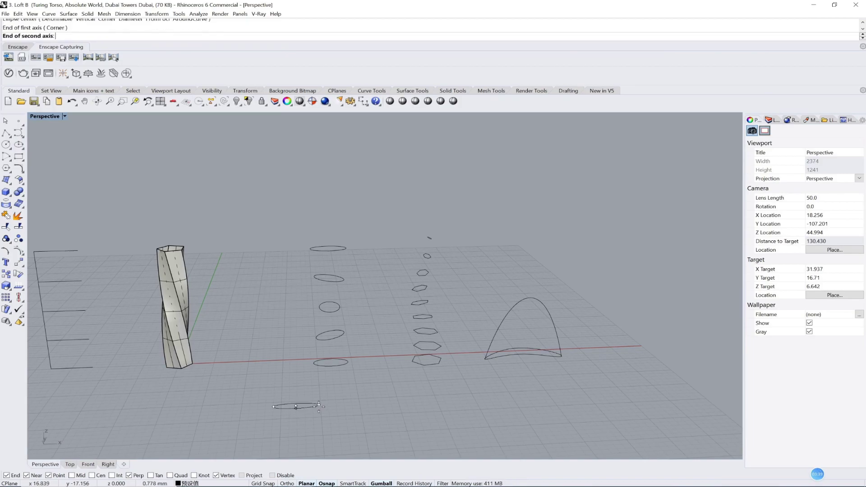
{"action": "left_click", "coordinate": [315, 399]}
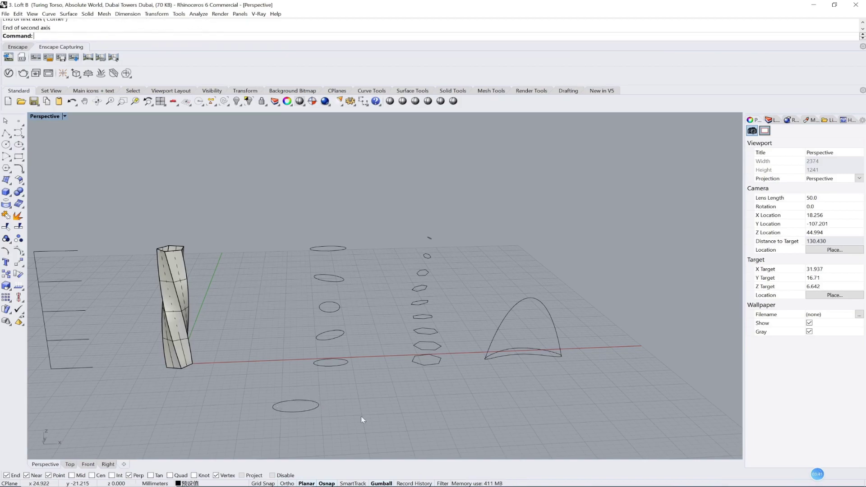
{"action": "right_click_drag", "start_coordinate": [361, 417], "coordinate": [363, 397]}
{"action": "left_click_drag", "start_coordinate": [318, 374], "coordinate": [425, 423]}
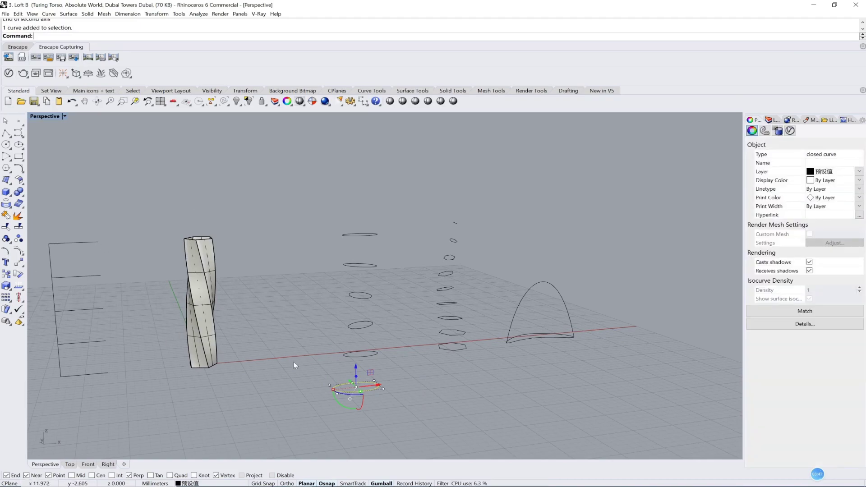
{"action": "key", "text": "Delete"}
- Loft the five stacked ellipses into a tower with Natural seam alignment and the Normal style
{"action": "right_click_drag", "start_coordinate": [402, 397], "coordinate": [337, 356]}
{"action": "left_click", "coordinate": [335, 357]}
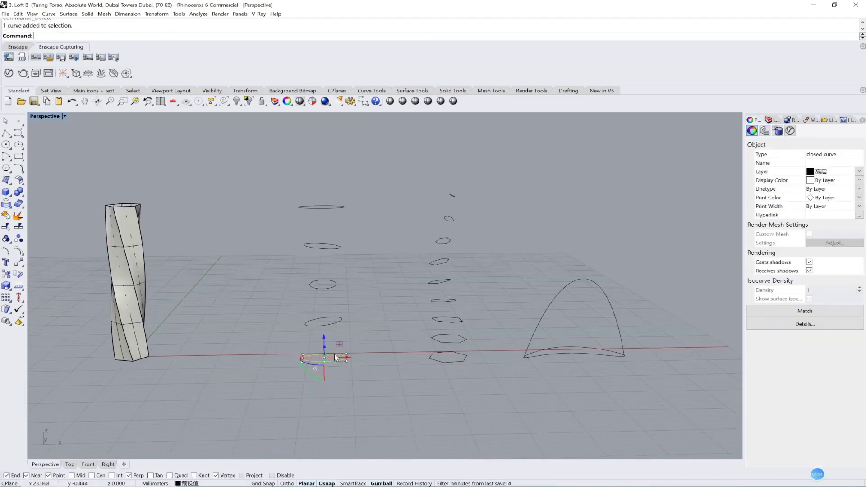
{"action": "left_click_drag", "start_coordinate": [335, 357], "coordinate": [289, 159], "text": "shift"}
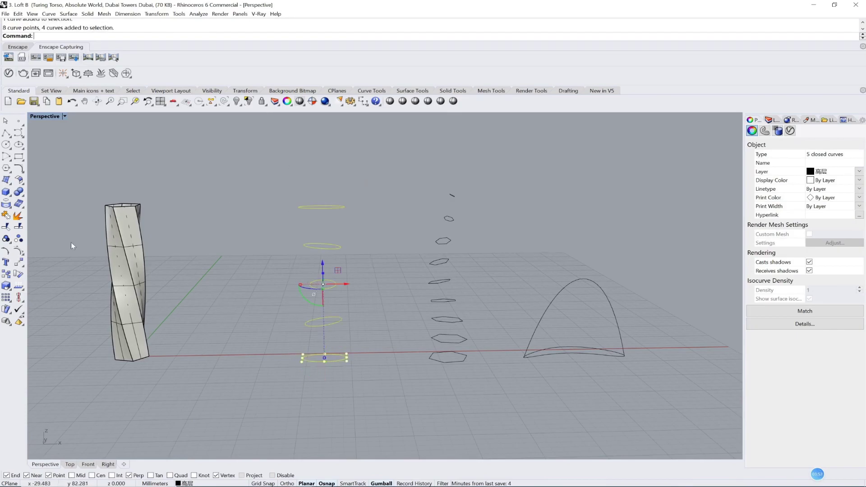
{"action": "left_click", "coordinate": [11, 185]}
{"action": "left_click", "coordinate": [60, 187]}
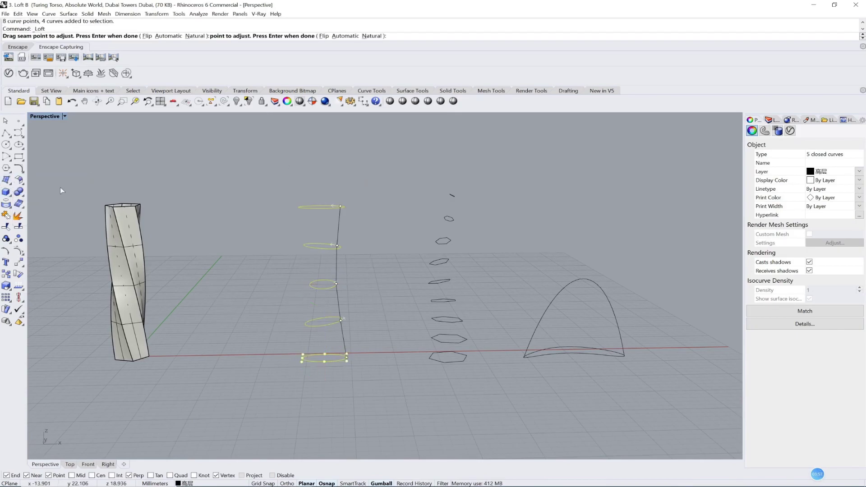
{"action": "left_click", "coordinate": [195, 36]}
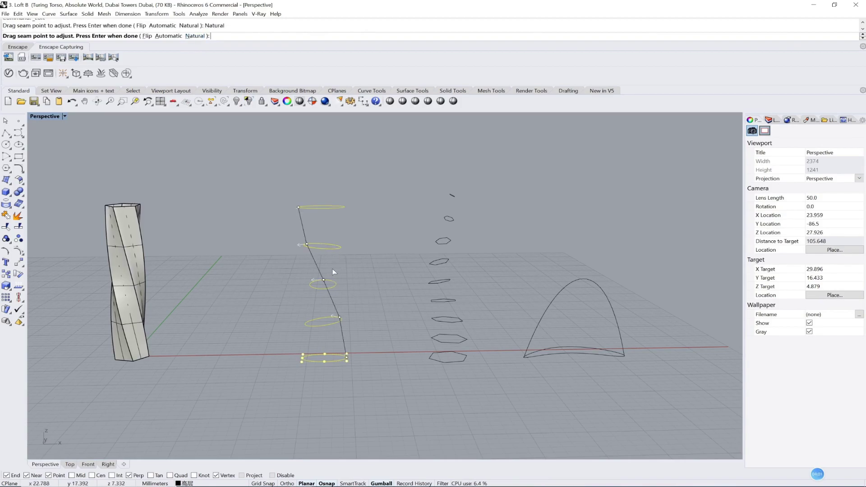
{"action": "key", "text": "Return"}
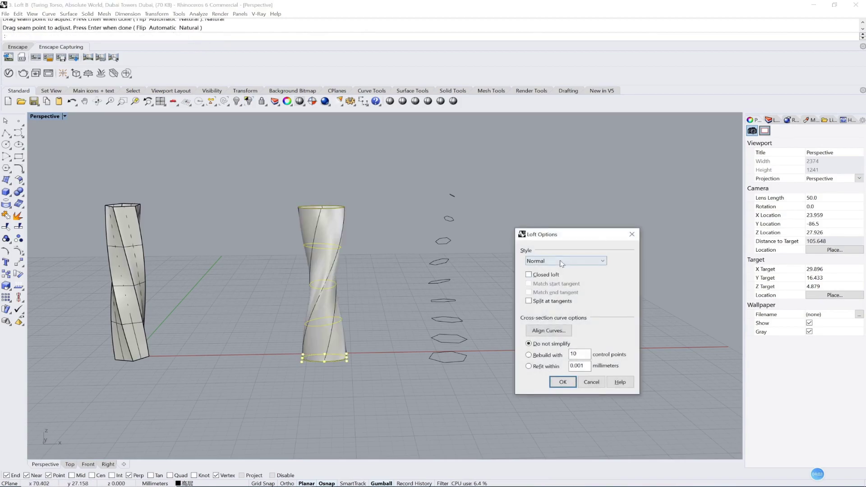
{"action": "left_click", "coordinate": [563, 262]}
{"action": "left_click", "coordinate": [565, 263]}
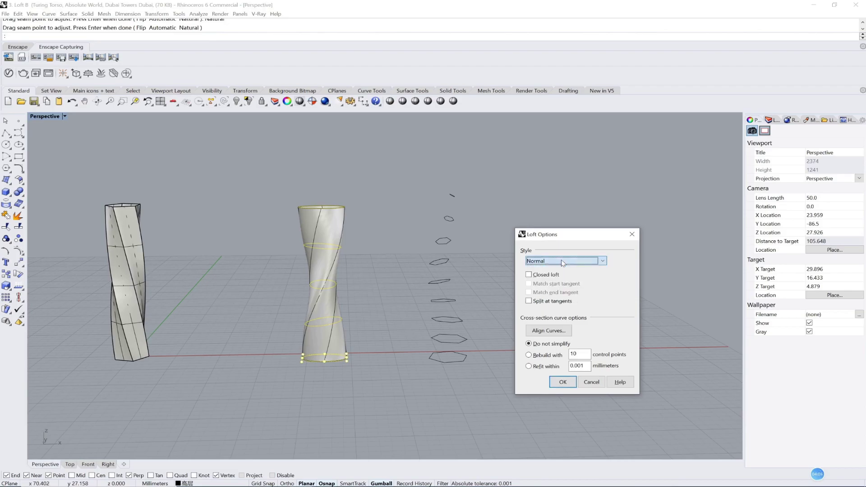
{"action": "left_click", "coordinate": [563, 382]}
- Move the lofted elliptical tower away from its profile ellipses and turn on history recording
{"action": "mouse_move", "coordinate": [382, 325]}
{"action": "right_mouse_down"}
{"action": "mouse_move", "coordinate": [356, 288]}
{"action": "mouse_move", "coordinate": [372, 320]}
{"action": "right_mouse_up"}
{"action": "left_click", "coordinate": [356, 291]}
{"action": "left_click_drag", "start_coordinate": [321, 288], "coordinate": [215, 252]}
{"action": "left_click", "coordinate": [430, 358]}
{"action": "right_click_drag", "start_coordinate": [532, 379], "coordinate": [361, 306]}
{"action": "right_click_drag", "start_coordinate": [252, 295], "coordinate": [301, 239], "text": "shift"}
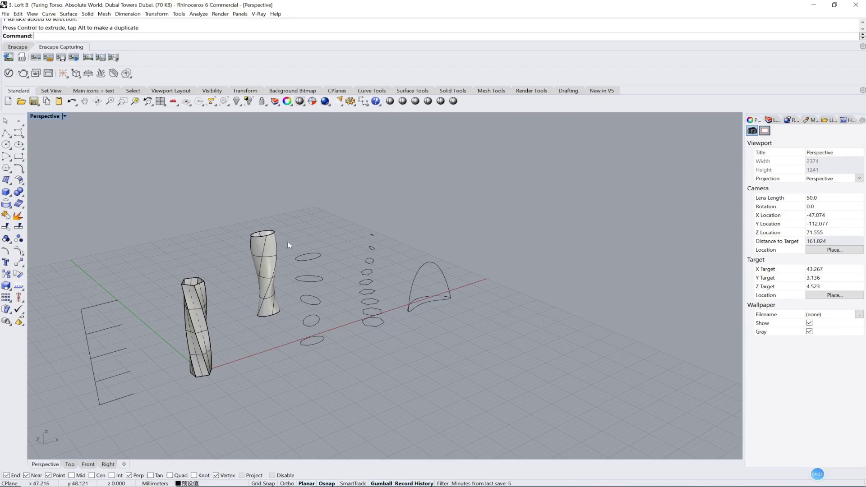
- Loft the five ellipses again with history recording on, using Natural seam alignment and the Normal style
{"action": "left_click_drag", "start_coordinate": [291, 228], "coordinate": [334, 368]}
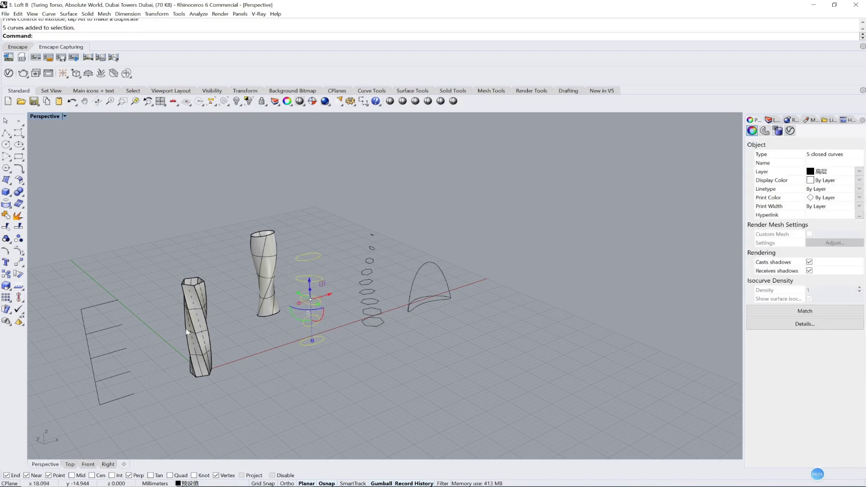
{"action": "left_click", "coordinate": [6, 180]}
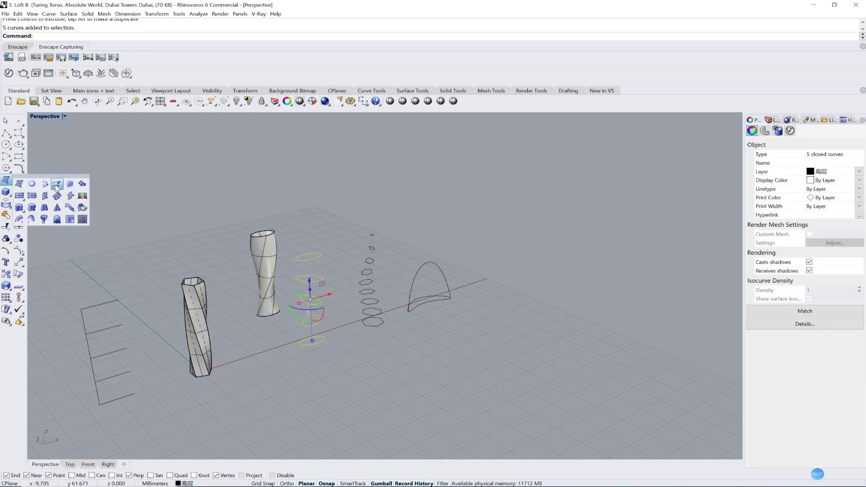
{"action": "left_click", "coordinate": [57, 184]}
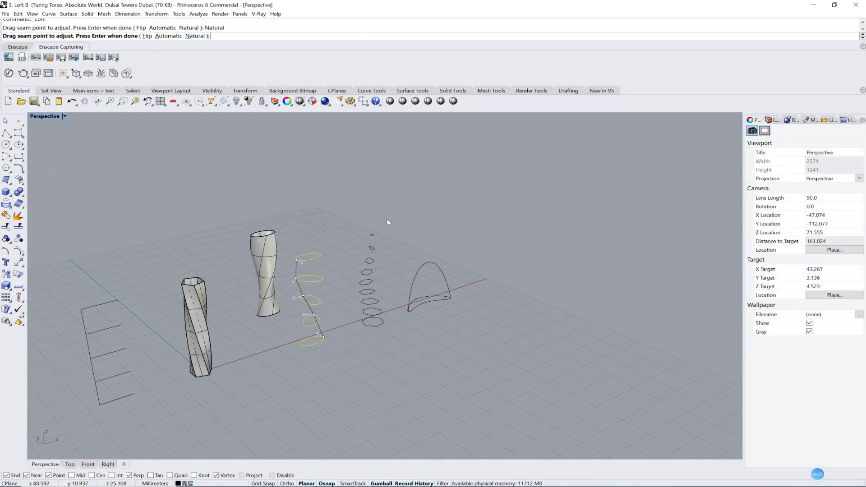
{"action": "key", "text": "Return"}
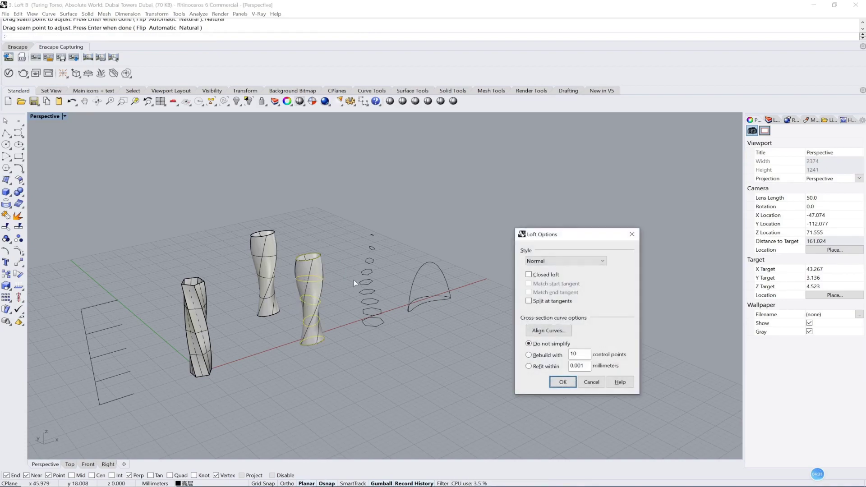
{"action": "left_click", "coordinate": [562, 382]}
- Widen the fourth ellipse from the base of the newly lofted tower by scaling it horizontally
{"action": "right_click_drag", "start_coordinate": [385, 320], "coordinate": [364, 345]}
{"action": "scroll", "coordinate": [341, 295], "scroll_direction": "up", "scroll_amount": 4}
{"action": "left_click", "coordinate": [356, 286]}
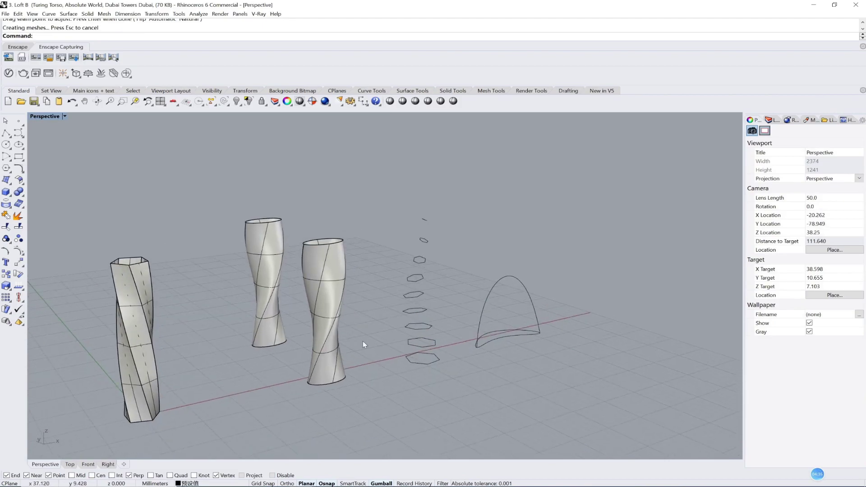
{"action": "left_click", "coordinate": [330, 281]}
{"action": "left_click", "coordinate": [353, 299]}
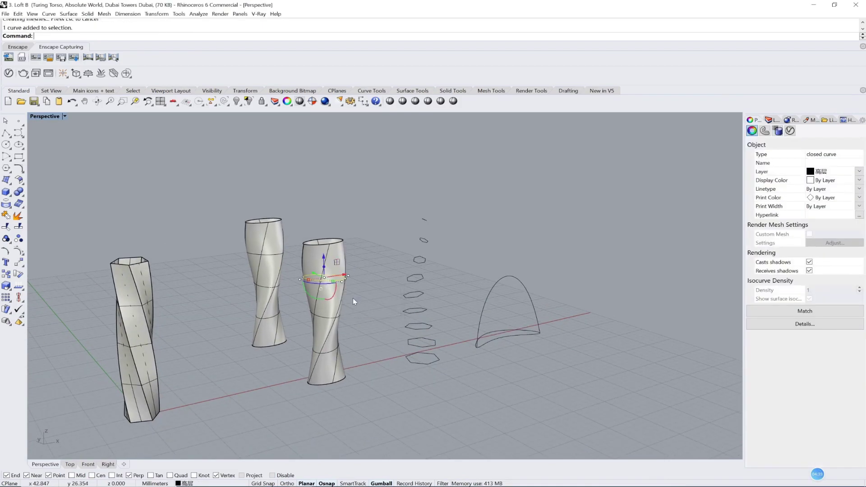
{"action": "left_click_drag", "start_coordinate": [310, 282], "coordinate": [296, 289]}
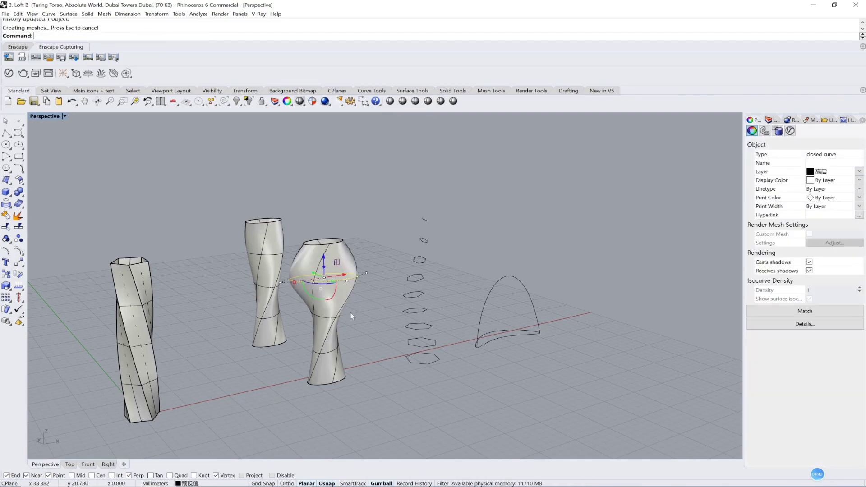
- Scale down the middle ellipse of the same tower to pinch its waist
{"action": "mouse_move", "coordinate": [350, 313]}
{"action": "right_mouse_down"}
{"action": "mouse_move", "coordinate": [385, 317]}
{"action": "mouse_move", "coordinate": [337, 319]}
{"action": "right_mouse_up"}
{"action": "left_click", "coordinate": [348, 322]}
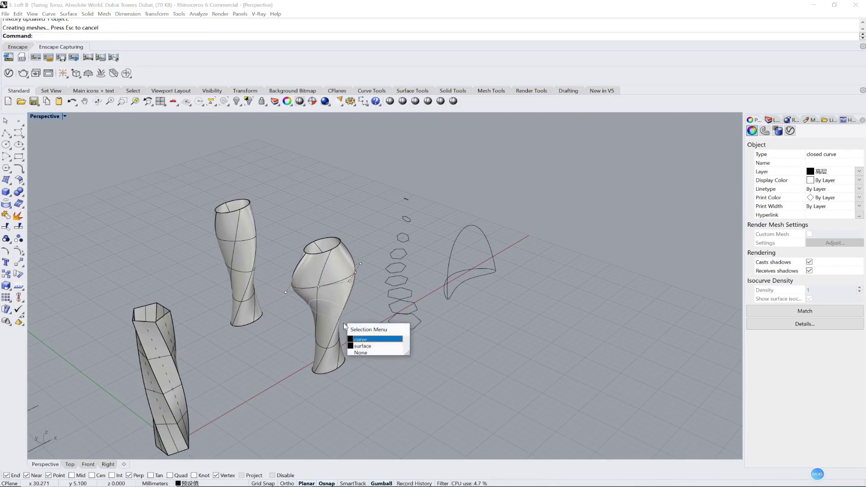
{"action": "left_click", "coordinate": [348, 329]}
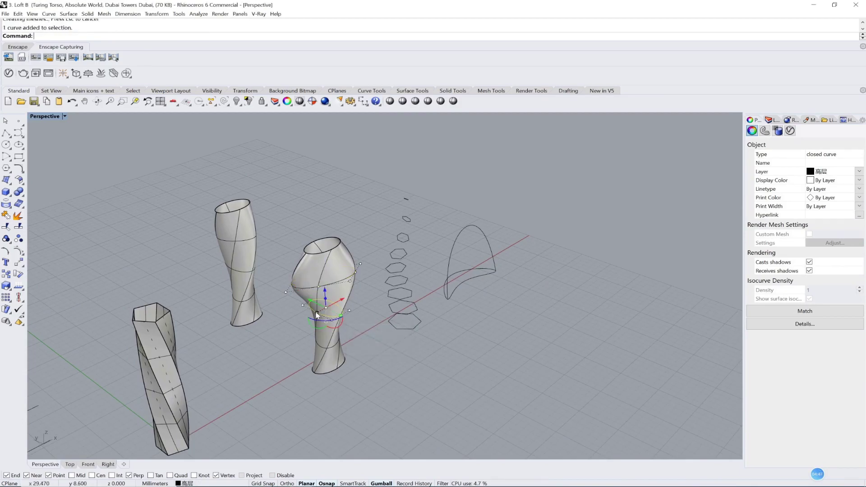
{"action": "left_click_drag", "start_coordinate": [317, 312], "coordinate": [323, 311]}
{"action": "right_click_drag", "start_coordinate": [377, 348], "coordinate": [349, 327]}
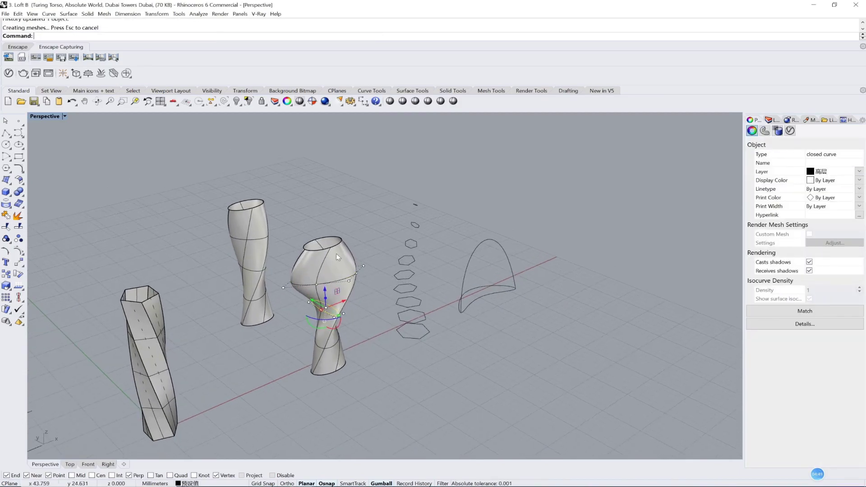
- Raise the top ellipse of the edited elliptical tower to make the tower taller
{"action": "left_click", "coordinate": [336, 249]}
{"action": "left_click", "coordinate": [357, 263]}
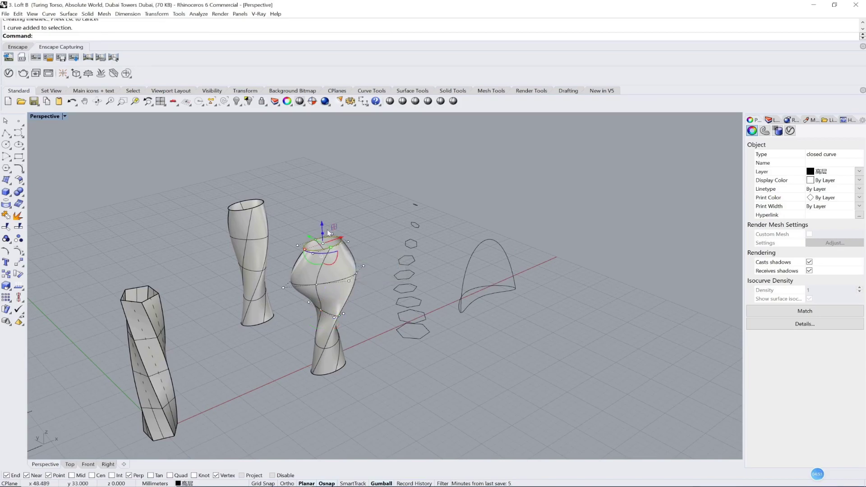
{"action": "left_click_drag", "start_coordinate": [326, 214], "coordinate": [325, 189]}
{"action": "mouse_move", "coordinate": [441, 312]}
{"action": "right_mouse_down"}
{"action": "mouse_move", "coordinate": [559, 330]}
{"action": "mouse_move", "coordinate": [393, 338]}
{"action": "mouse_move", "coordinate": [77, 294]}
{"action": "mouse_move", "coordinate": [441, 318]}
{"action": "mouse_move", "coordinate": [424, 313]}
{"action": "right_mouse_up"}
- Highlight the first elliptical tower, lofted without history, to compare it with the reshaped one
{"action": "left_click", "coordinate": [248, 238]}
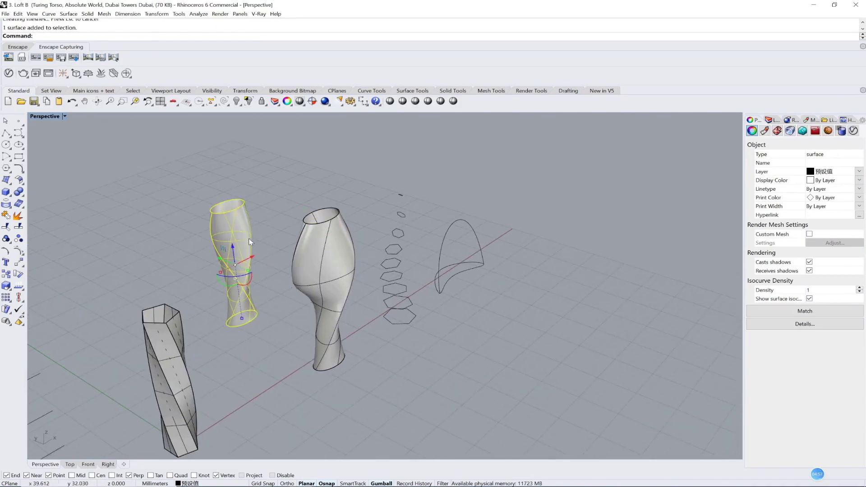
{"action": "left_click", "coordinate": [275, 230]}
{"action": "left_click", "coordinate": [251, 234]}
{"action": "right_click_drag", "start_coordinate": [281, 243], "coordinate": [311, 207]}
{"action": "left_click", "coordinate": [251, 347]}
{"action": "right_click_drag", "start_coordinate": [385, 243], "coordinate": [385, 242], "text": "shift"}
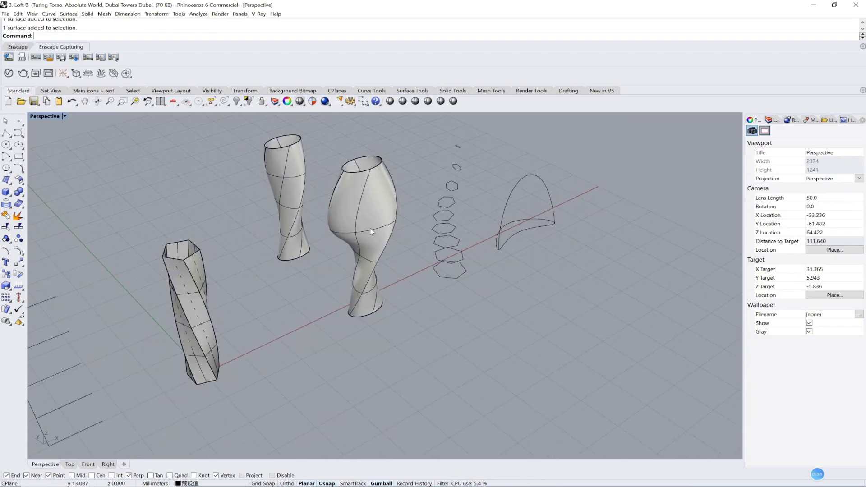
- Widen the middle and fourth profile curves of the Turning Torso tower by scaling each horizontally
{"action": "right_click_drag", "start_coordinate": [288, 275], "coordinate": [212, 223]}
{"action": "left_click", "coordinate": [215, 222]}
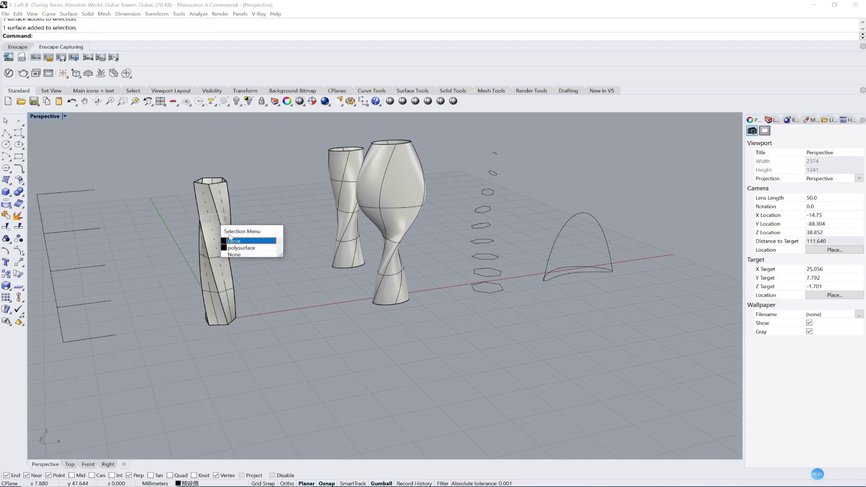
{"action": "key", "text": "Return"}
{"action": "left_click_drag", "start_coordinate": [199, 221], "coordinate": [185, 220]}
{"action": "left_click", "coordinate": [218, 257]}
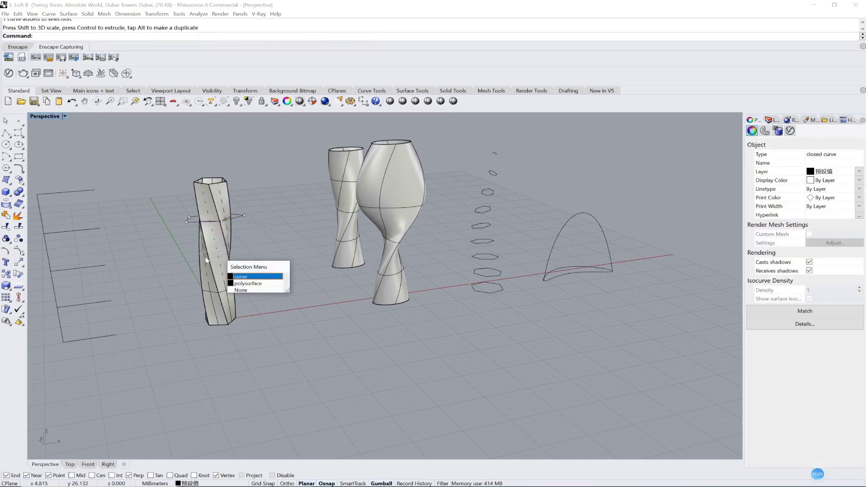
{"action": "left_click", "coordinate": [233, 275]}
{"action": "left_click_drag", "start_coordinate": [200, 255], "coordinate": [176, 256]}
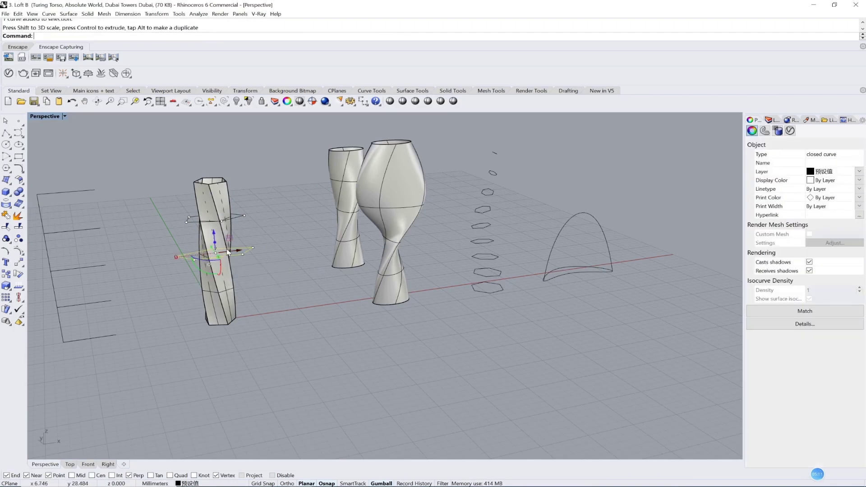
{"action": "right_click_drag", "start_coordinate": [216, 255], "coordinate": [284, 317]}
{"action": "left_click", "coordinate": [300, 316]}
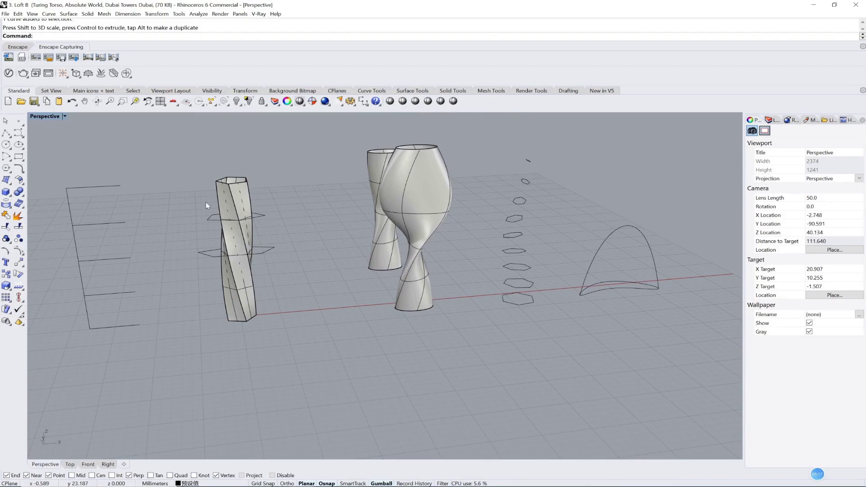
- Examine the Turning Torso tower with its widened profiles and the reshaped elliptical tower from several angles
{"action": "left_click_drag", "start_coordinate": [172, 157], "coordinate": [315, 367]}
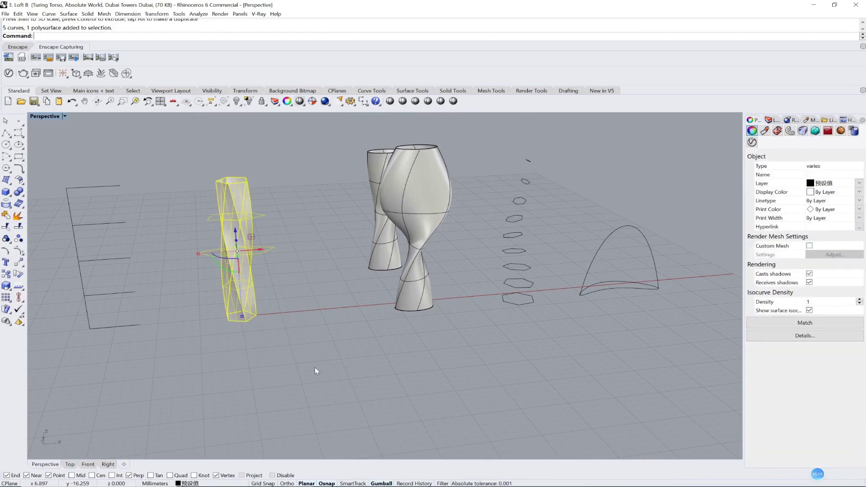
{"action": "left_click", "coordinate": [314, 367]}
{"action": "right_click_drag", "start_coordinate": [414, 339], "coordinate": [361, 347], "text": "shift"}
{"action": "scroll", "coordinate": [377, 310], "scroll_direction": "up", "scroll_amount": 2}
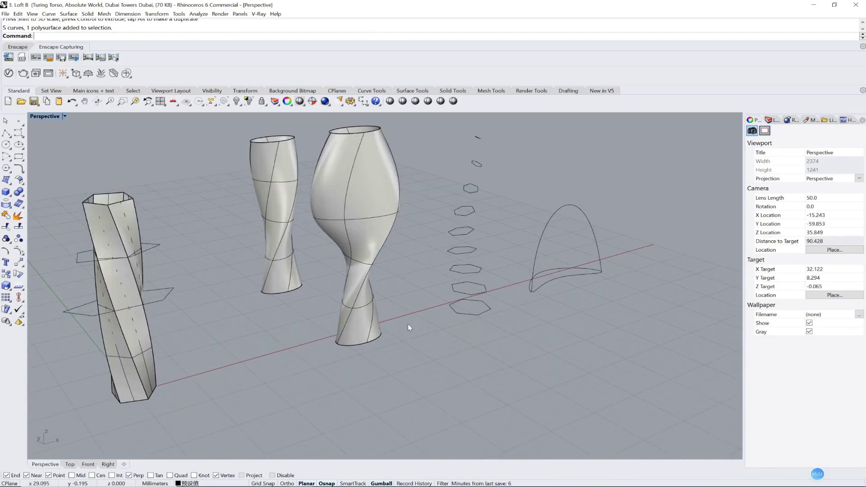
{"action": "right_click_drag", "start_coordinate": [407, 324], "coordinate": [391, 294]}
{"action": "scroll", "coordinate": [383, 283], "scroll_direction": "down", "scroll_amount": 2}
{"action": "right_click_drag", "start_coordinate": [393, 260], "coordinate": [394, 305], "text": "shift"}
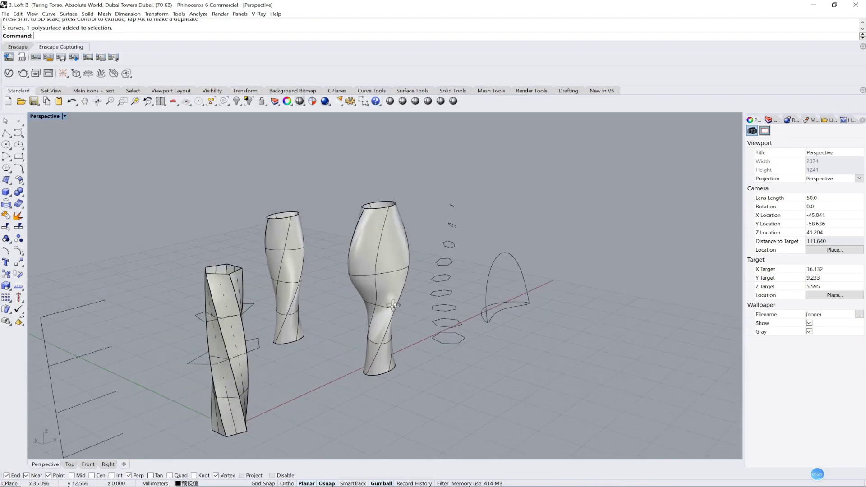
{"action": "left_click", "coordinate": [393, 305]}
{"action": "left_click", "coordinate": [408, 367]}
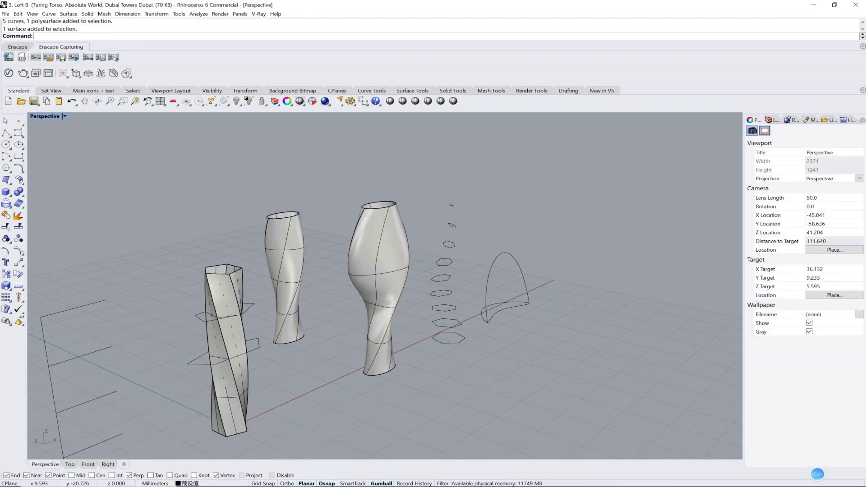
- Turn on history recording and move the reshaped elliptical tower together with its five ellipses closer to the Turning Torso tower
{"action": "left_click", "coordinate": [407, 484]}
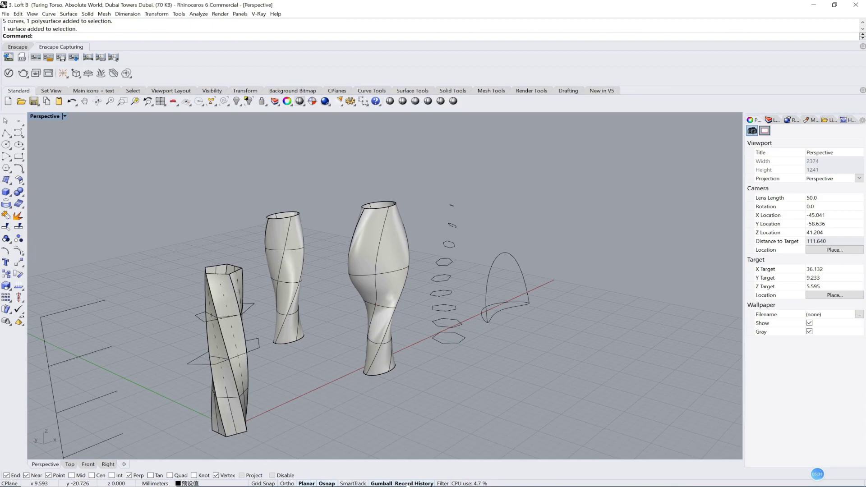
{"action": "right_click_drag", "start_coordinate": [480, 386], "coordinate": [386, 306]}
{"action": "scroll", "coordinate": [388, 311], "scroll_direction": "down", "scroll_amount": 4}
{"action": "left_click_drag", "start_coordinate": [345, 229], "coordinate": [411, 377]}
{"action": "right_click_drag", "start_coordinate": [424, 345], "coordinate": [404, 309]}
{"action": "left_click_drag", "start_coordinate": [405, 308], "coordinate": [357, 324]}
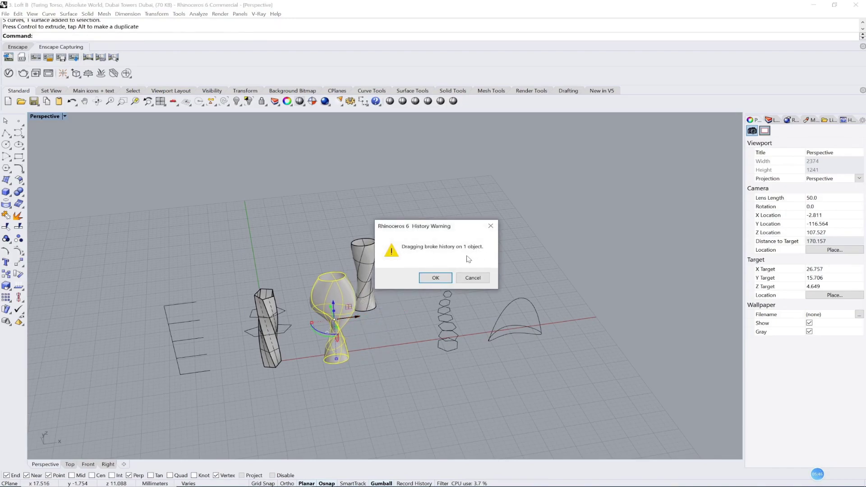
{"action": "left_click", "coordinate": [435, 278]}
- Stretch the fourth ellipse of the moved elliptical tower along its depth
{"action": "right_click_drag", "start_coordinate": [399, 342], "coordinate": [350, 320]}
{"action": "key", "text": "Escape"}
{"action": "left_click", "coordinate": [352, 318]}
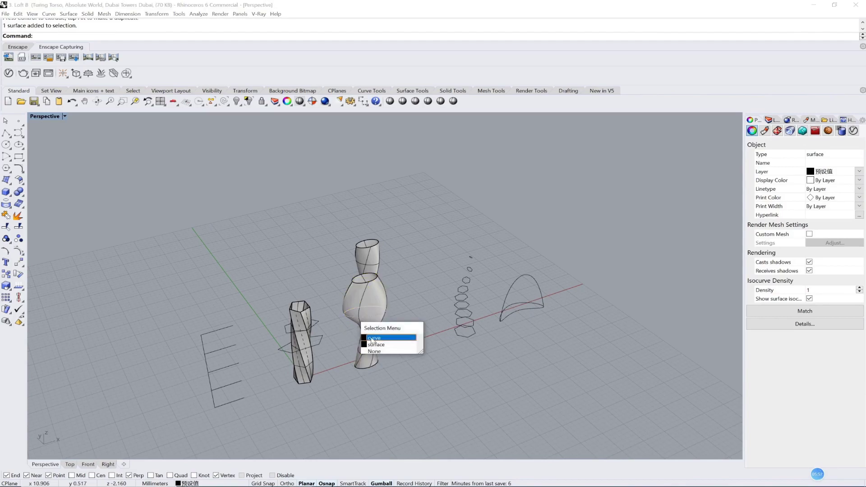
{"action": "left_click", "coordinate": [369, 337]}
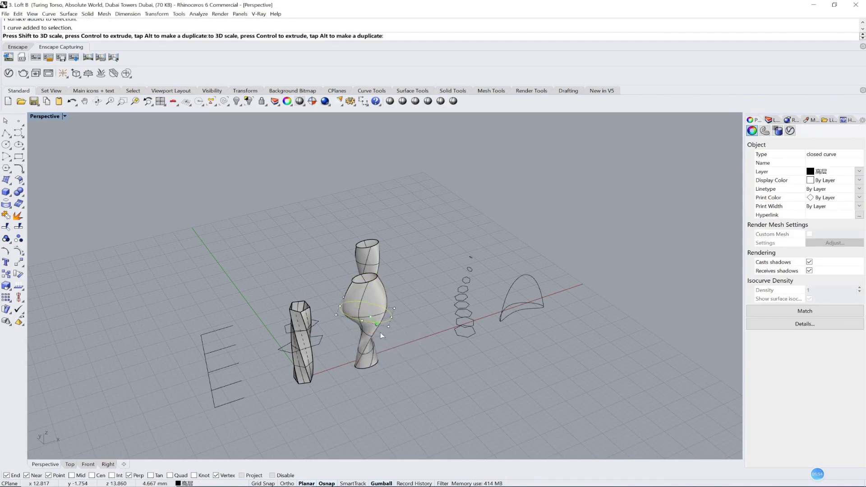
{"action": "left_click", "coordinate": [419, 280]}
{"action": "right_click_drag", "start_coordinate": [419, 280], "coordinate": [393, 271]}
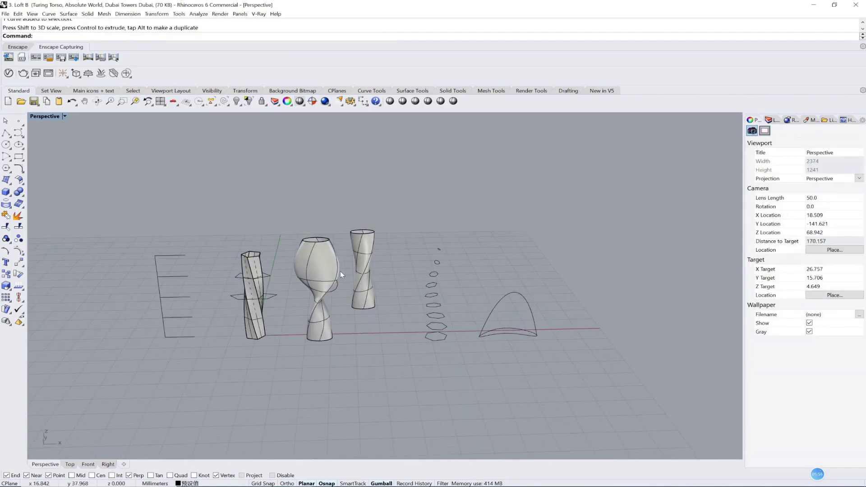
- Compare the moved tower's surface with its stretched profile ellipse from several sides
{"action": "left_click", "coordinate": [339, 272]}
{"action": "scroll", "coordinate": [301, 280], "scroll_direction": "up", "scroll_amount": 4}
{"action": "right_click_drag", "start_coordinate": [412, 305], "coordinate": [358, 368], "text": "shift"}
{"action": "scroll", "coordinate": [358, 345], "scroll_direction": "up", "scroll_amount": 2}
{"action": "left_click", "coordinate": [352, 352]}
{"action": "scroll", "coordinate": [353, 355], "scroll_direction": "down", "scroll_amount": 4}
{"action": "scroll", "coordinate": [351, 371], "scroll_direction": "up", "scroll_amount": 3}
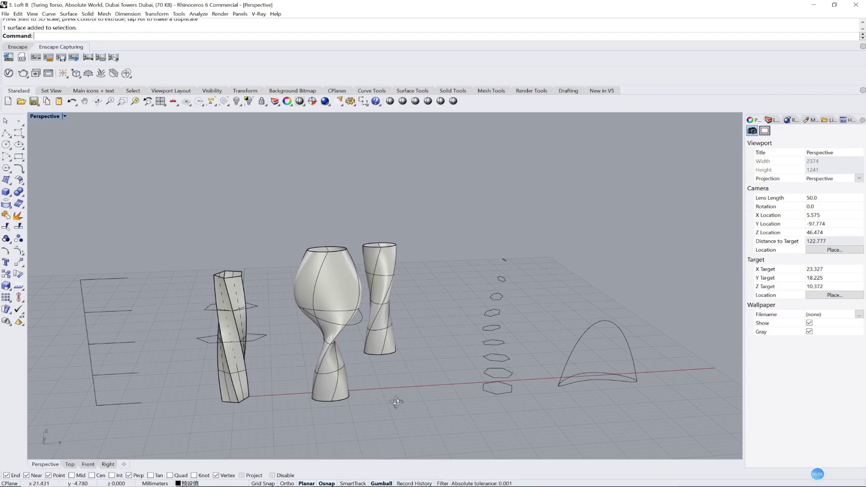
{"action": "right_click_drag", "start_coordinate": [396, 402], "coordinate": [394, 415]}
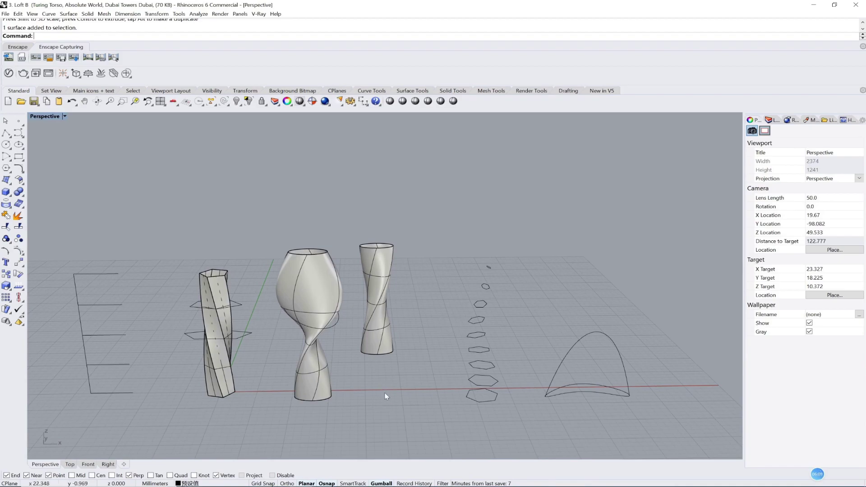
{"action": "left_click", "coordinate": [327, 388]}
{"action": "right_click_drag", "start_coordinate": [327, 388], "coordinate": [348, 372]}
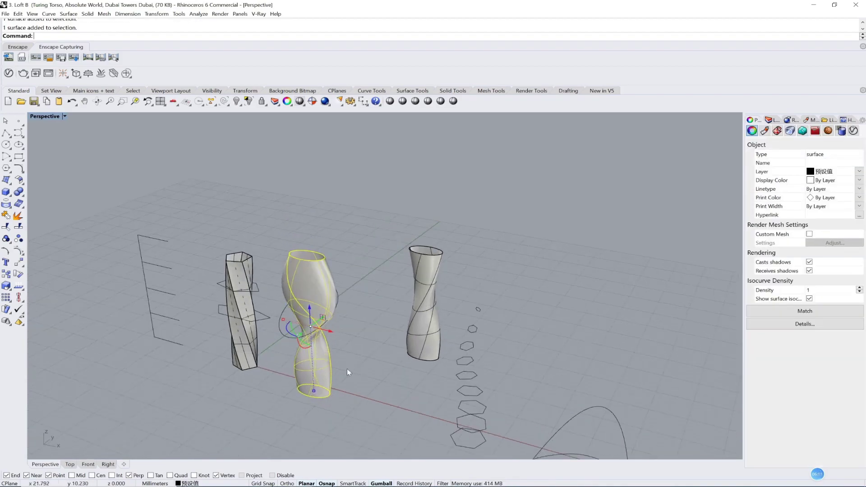
{"action": "left_click_drag", "start_coordinate": [296, 321], "coordinate": [294, 258]}
{"action": "left_click", "coordinate": [374, 351]}
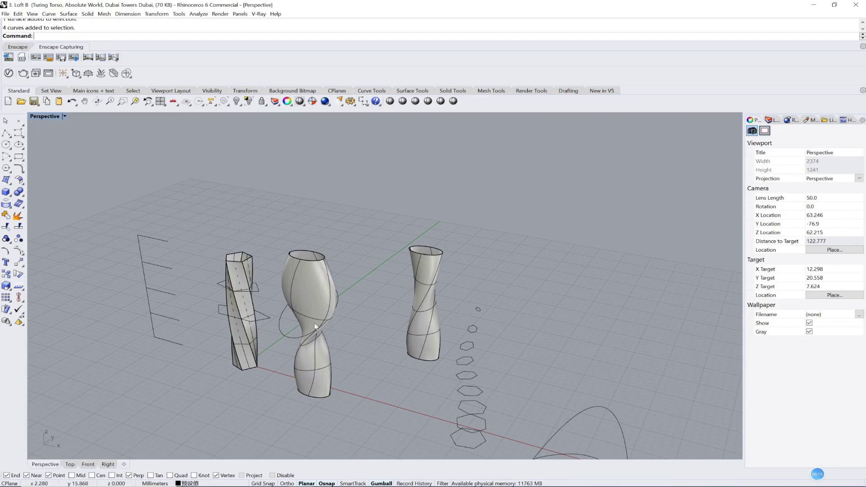
- Select the nine stacked hexagon profiles beside the arched curves
{"action": "scroll", "coordinate": [348, 347], "scroll_direction": "down", "scroll_amount": 4}
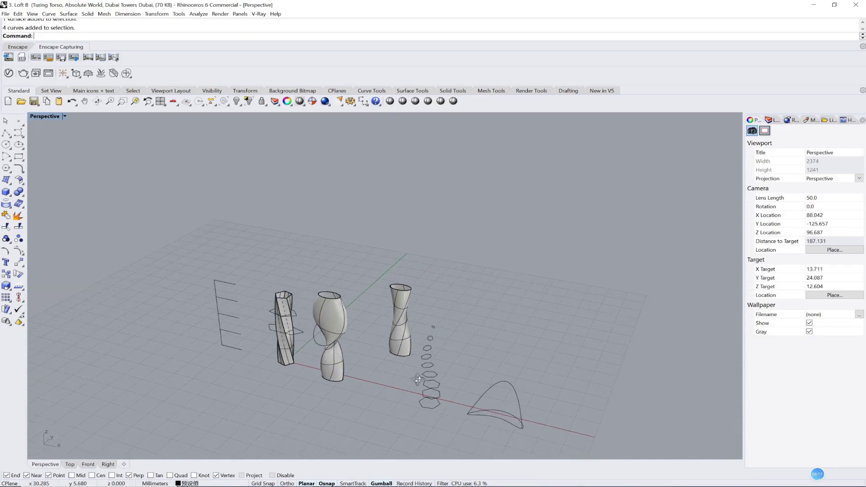
{"action": "right_click_drag", "start_coordinate": [361, 386], "coordinate": [440, 367]}
{"action": "right_click_drag", "start_coordinate": [511, 410], "coordinate": [462, 404], "text": "shift"}
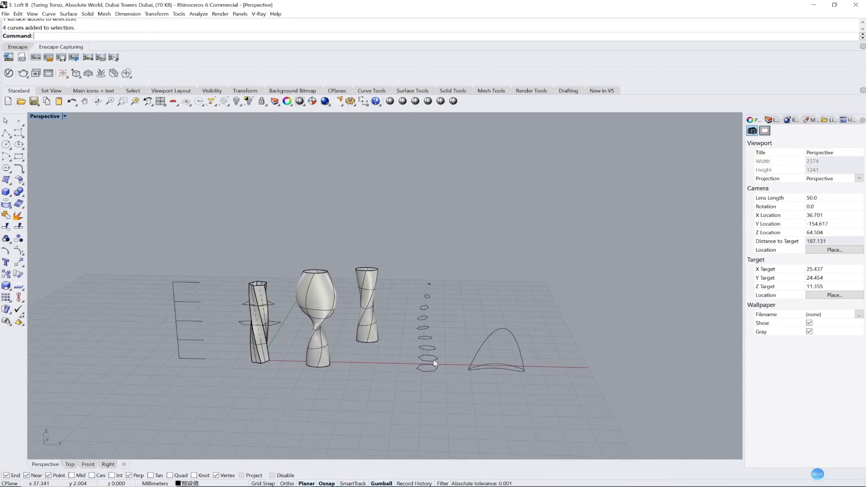
{"action": "scroll", "coordinate": [435, 363], "scroll_direction": "up", "scroll_amount": 2}
{"action": "left_click_drag", "start_coordinate": [388, 232], "coordinate": [456, 401]}
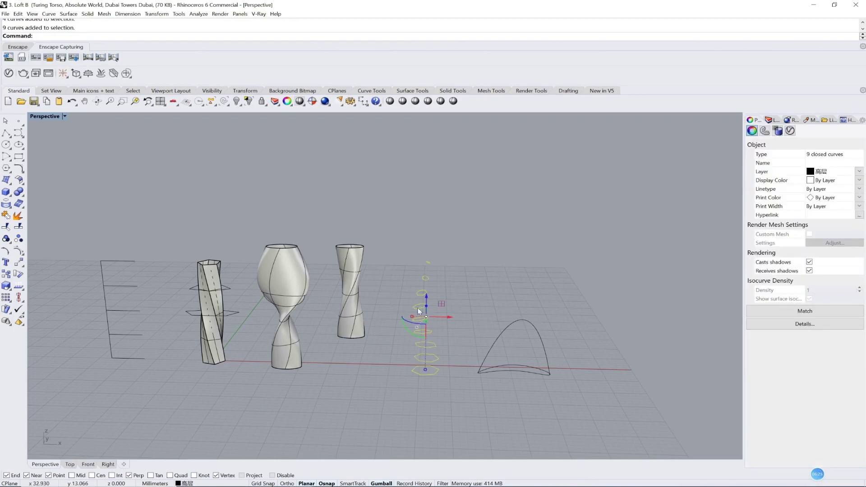
- Switch to File Explorer, view the 3.Dubai Towers Duba reference photo and close it
{"action": "left_click", "coordinate": [248, 482]}
{"action": "double_click", "coordinate": [293, 105]}
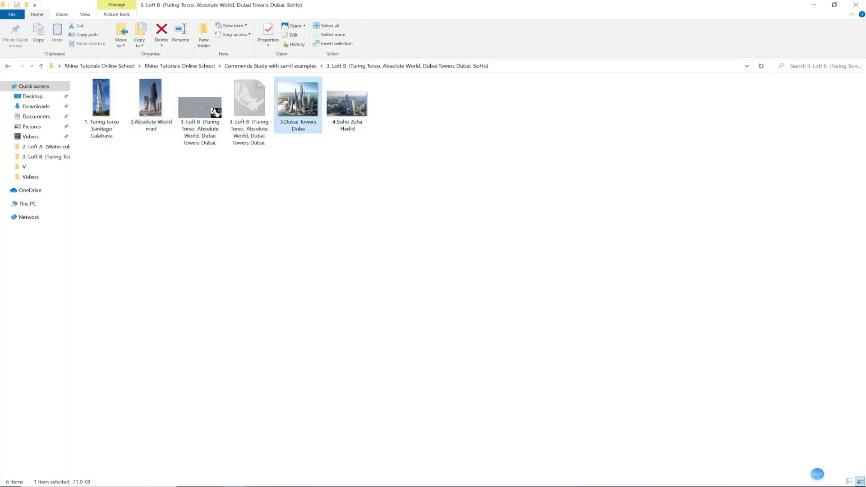
{"action": "double_click", "coordinate": [290, 131]}
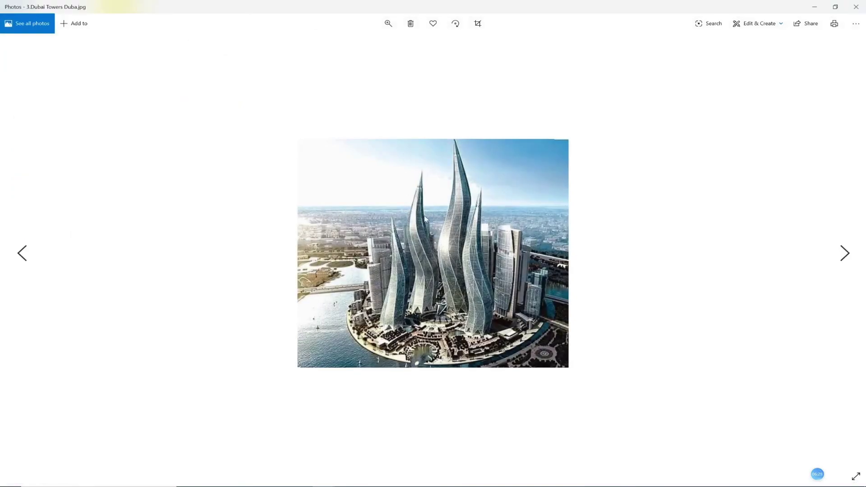
{"action": "left_click", "coordinate": [855, 7]}
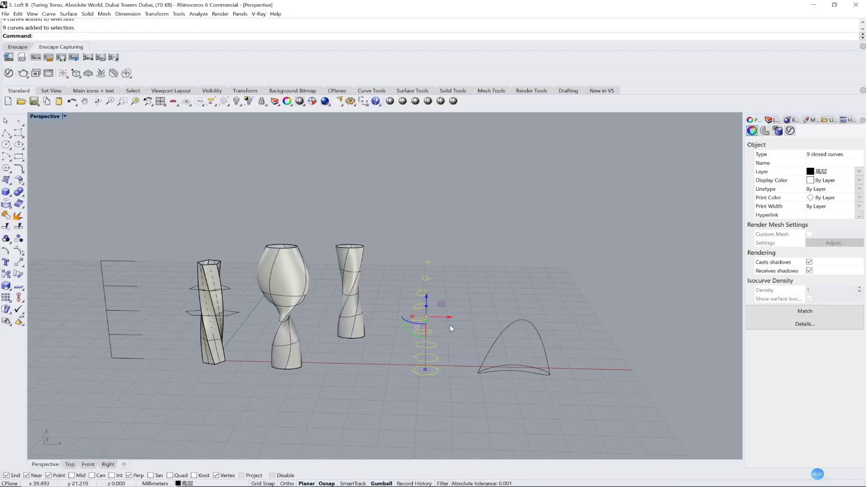
- Examine the stack of nine rotated hexagons, highlighting them together and clearing the selection
{"action": "left_click", "coordinate": [388, 355]}
{"action": "scroll", "coordinate": [388, 355], "scroll_direction": "up", "scroll_amount": 5}
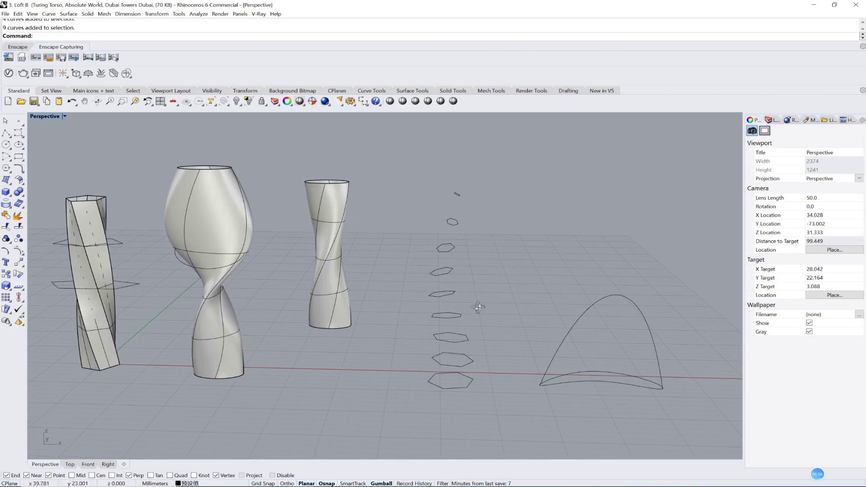
{"action": "right_click_drag", "start_coordinate": [479, 307], "coordinate": [459, 287]}
{"action": "scroll", "coordinate": [462, 203], "scroll_direction": "down", "scroll_amount": 2}
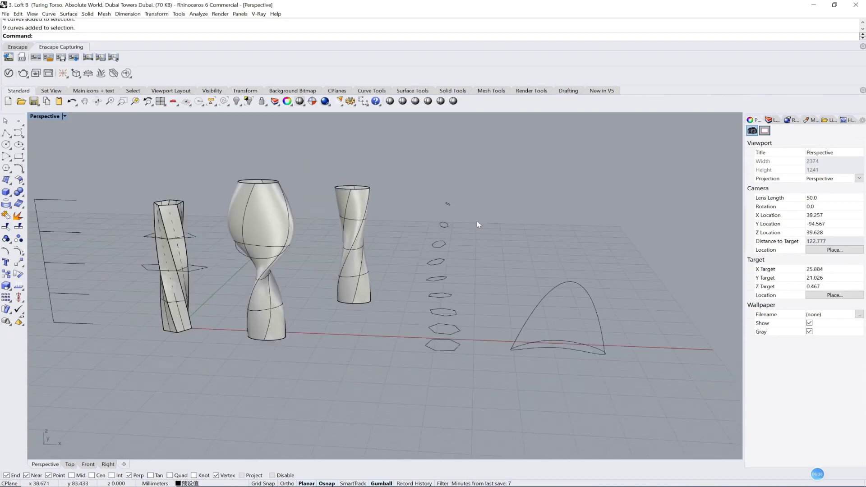
{"action": "left_click_drag", "start_coordinate": [410, 182], "coordinate": [491, 374]}
{"action": "left_click", "coordinate": [479, 294]}
{"action": "right_click_drag", "start_coordinate": [493, 277], "coordinate": [424, 298], "text": "shift"}
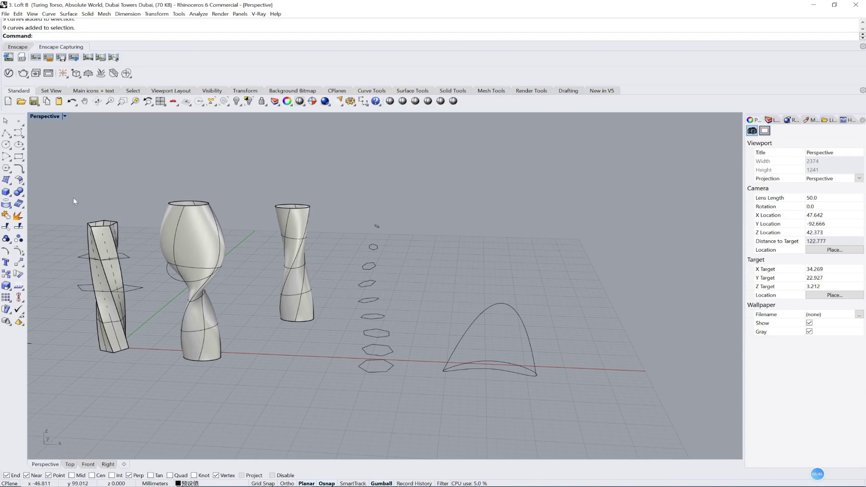
- Try lofting the nine stacked hexagons in Normal style without simplifying, inspect the tower's tip, and undo the loft
{"action": "left_click_drag", "start_coordinate": [355, 210], "coordinate": [413, 407]}
{"action": "left_click", "coordinate": [6, 180]}
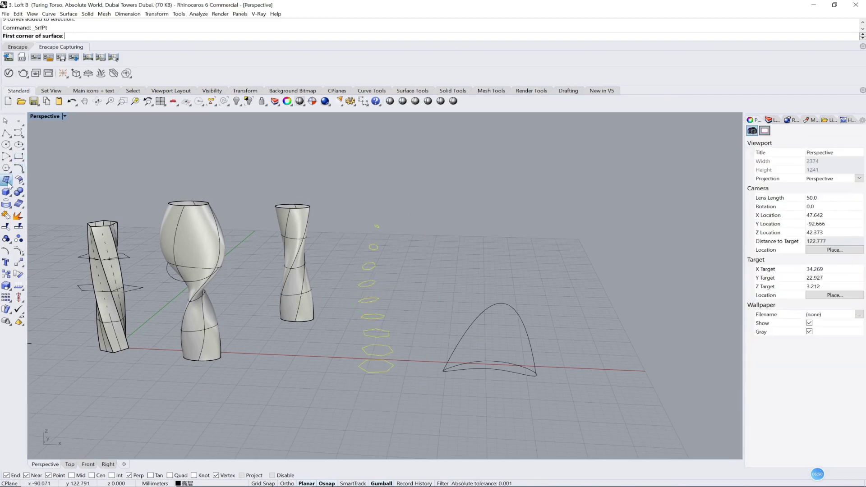
{"action": "left_click", "coordinate": [57, 184]}
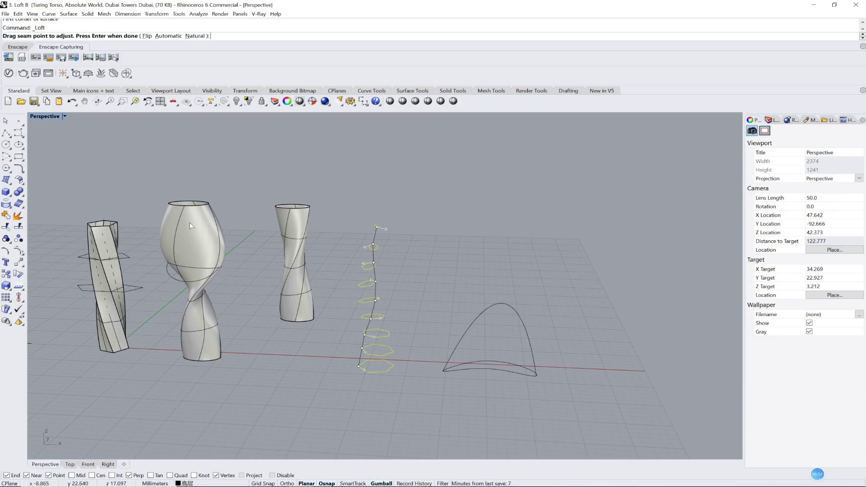
{"action": "key", "text": "Return"}
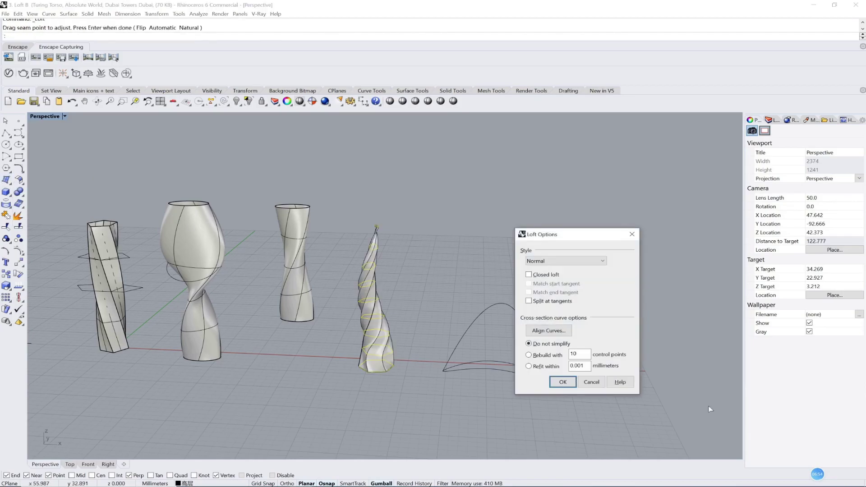
{"action": "left_click", "coordinate": [563, 383]}
{"action": "scroll", "coordinate": [386, 234], "scroll_direction": "up", "scroll_amount": 6}
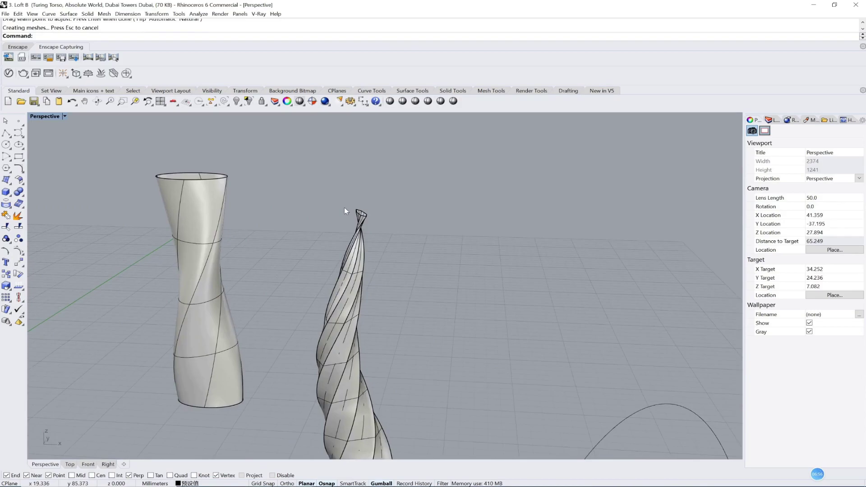
{"action": "scroll", "coordinate": [444, 251], "scroll_direction": "down", "scroll_amount": 10}
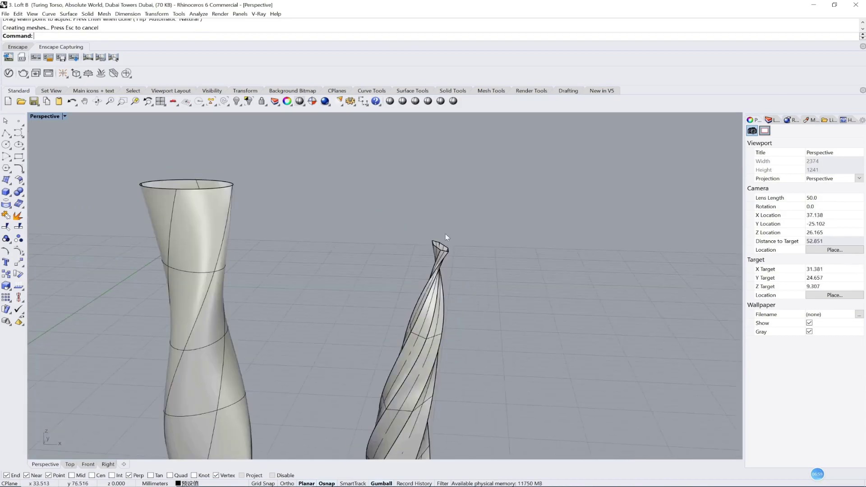
{"action": "scroll", "coordinate": [420, 253], "scroll_direction": "up", "scroll_amount": 3}
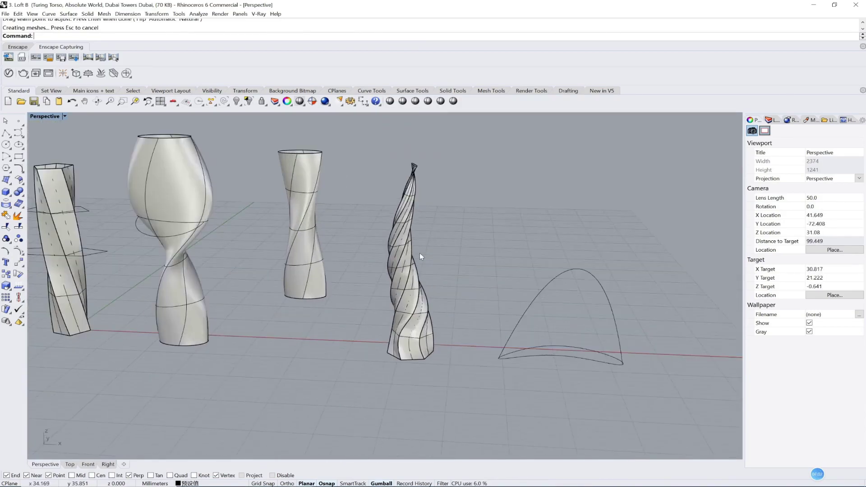
{"action": "key", "text": "ctrl+z"}
- Place a point on a corner of the topmost hexagon and raise it vertically by about 1.7 mm
{"action": "scroll", "coordinate": [391, 250], "scroll_direction": "up", "scroll_amount": 3}
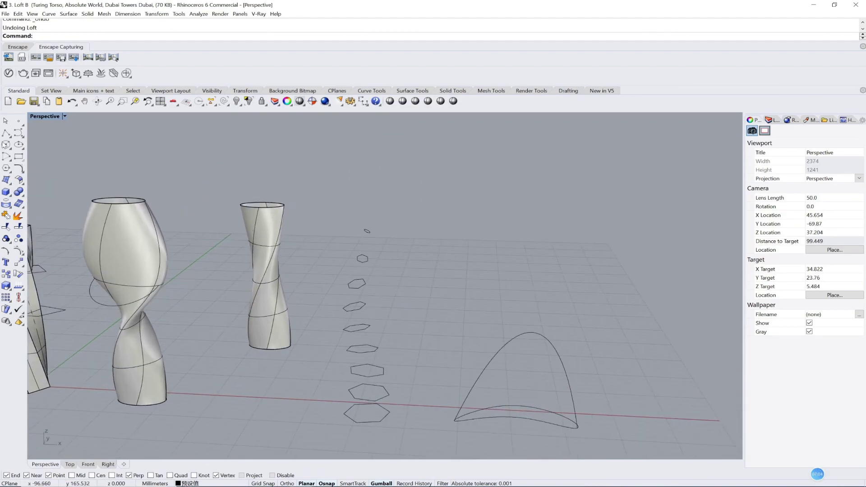
{"action": "left_click", "coordinate": [17, 121]}
{"action": "scroll", "coordinate": [381, 243], "scroll_direction": "up", "scroll_amount": 4}
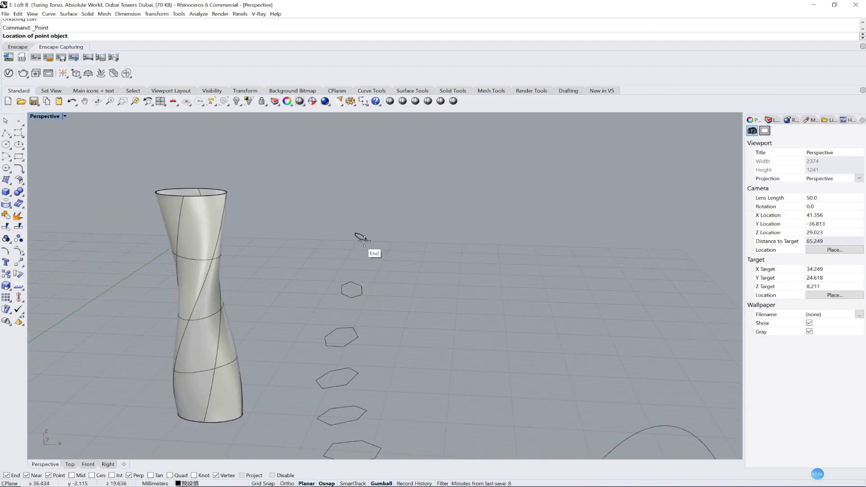
{"action": "left_click", "coordinate": [367, 240]}
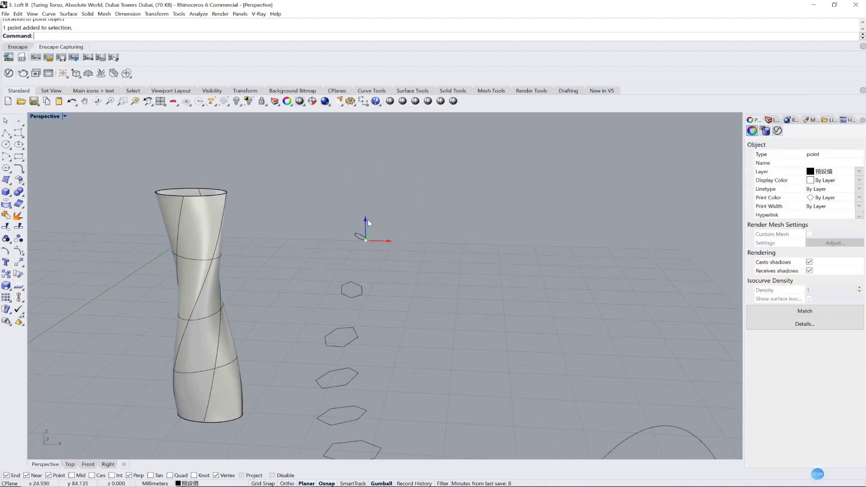
{"action": "scroll", "coordinate": [365, 194], "scroll_direction": "down", "scroll_amount": 4}
{"action": "left_click_drag", "start_coordinate": [367, 220], "coordinate": [365, 186]}
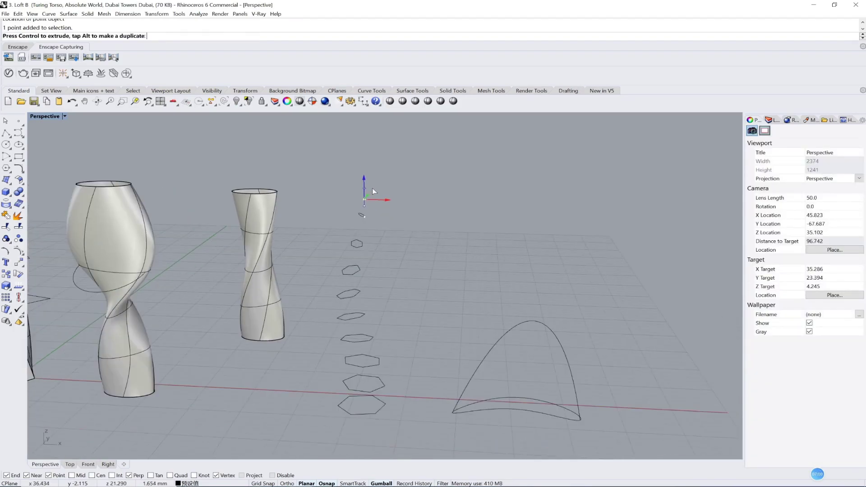
- Loft the nine hexagons up to the raised point with Natural seam alignment, Normal style and no simplification
{"action": "scroll", "coordinate": [419, 264], "scroll_direction": "down", "scroll_amount": 6}
{"action": "left_click_drag", "start_coordinate": [391, 195], "coordinate": [442, 387]}
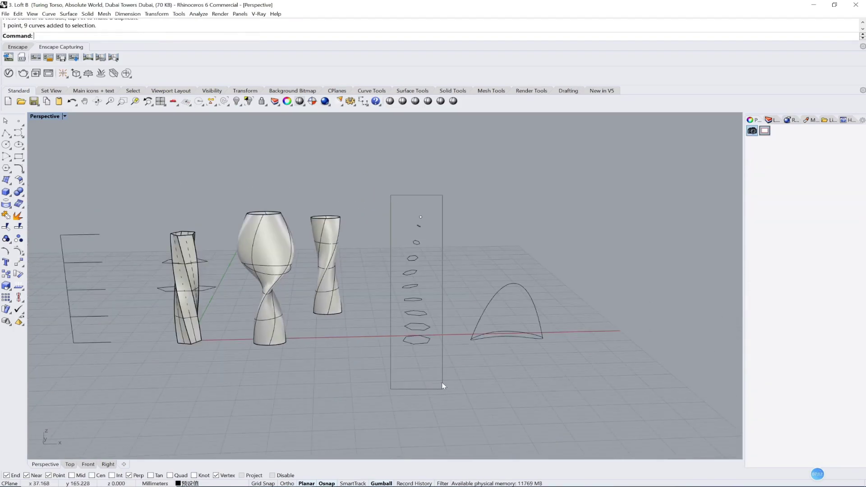
{"action": "left_click", "coordinate": [8, 181]}
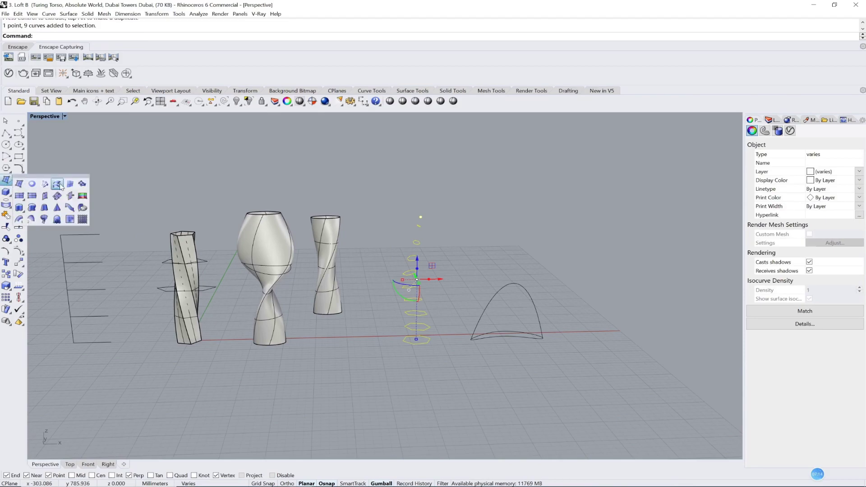
{"action": "left_click", "coordinate": [60, 185]}
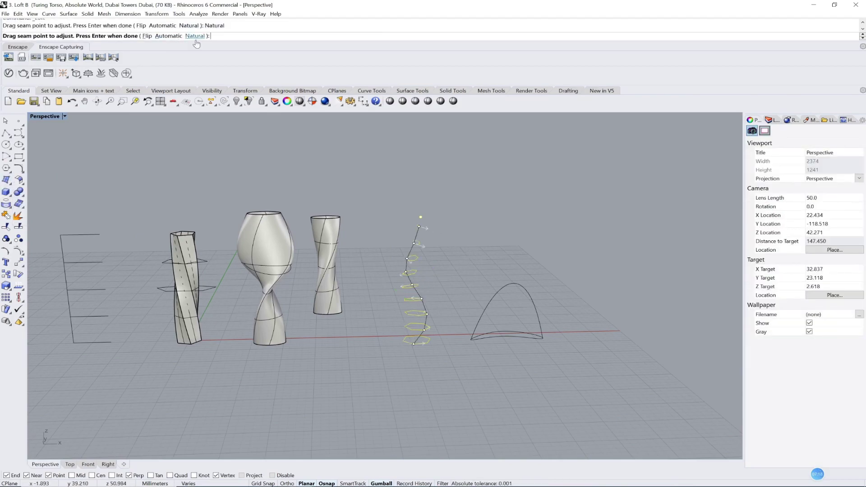
{"action": "right_click", "coordinate": [500, 248]}
{"action": "left_click", "coordinate": [560, 379]}
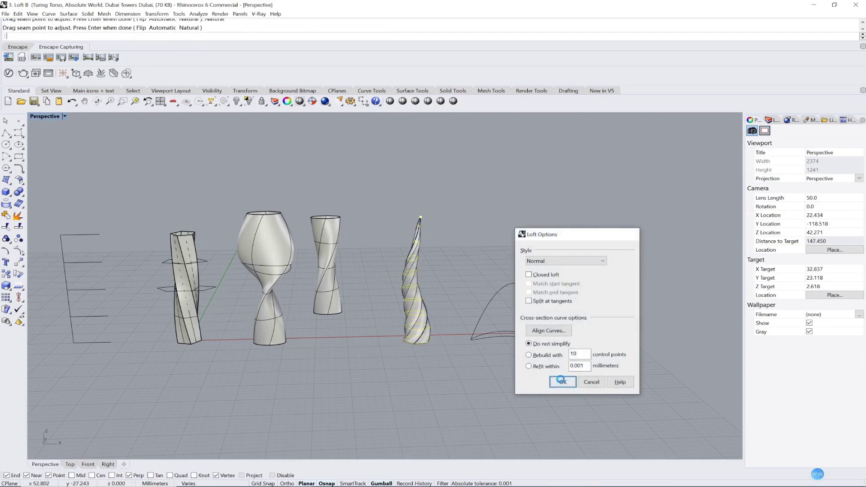
{"action": "scroll", "coordinate": [440, 232], "scroll_direction": "up", "scroll_amount": 10}
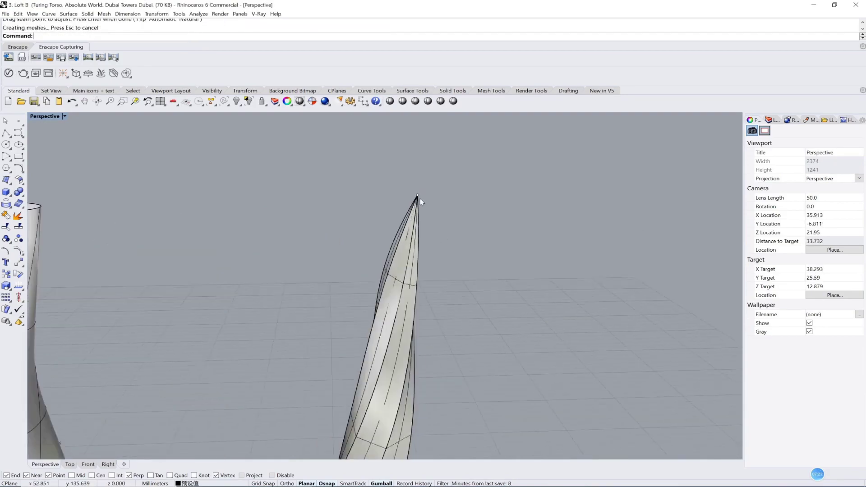
{"action": "scroll", "coordinate": [421, 198], "scroll_direction": "down", "scroll_amount": 12}
- Highlight the three arched curves beside the twisted tower together and clear the selection
{"action": "right_click_drag", "start_coordinate": [489, 280], "coordinate": [424, 280]}
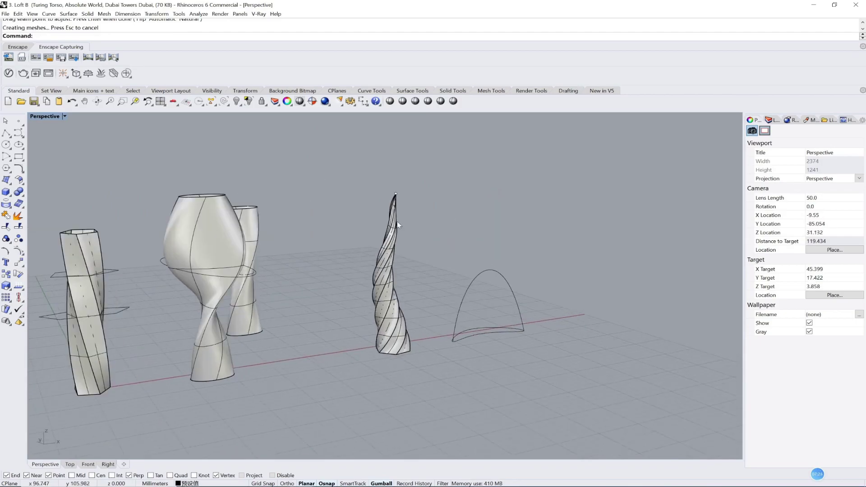
{"action": "right_click_drag", "start_coordinate": [397, 225], "coordinate": [505, 271]}
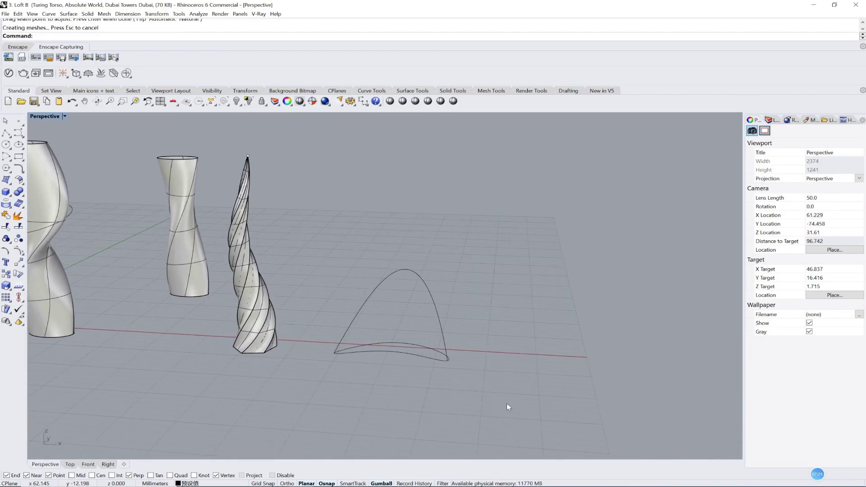
{"action": "left_click_drag", "start_coordinate": [507, 394], "coordinate": [299, 244]}
{"action": "left_click", "coordinate": [483, 410]}
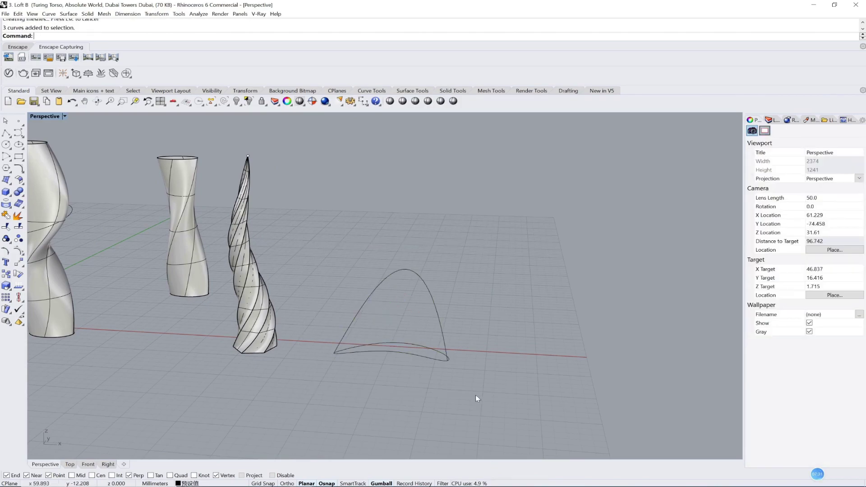
- Switch to File Explorer, view the 4.Soho Zaha Hadid.jpg reference photo and return to Rhino
{"action": "right_click_drag", "start_coordinate": [476, 397], "coordinate": [320, 459]}
{"action": "left_click", "coordinate": [246, 476]}
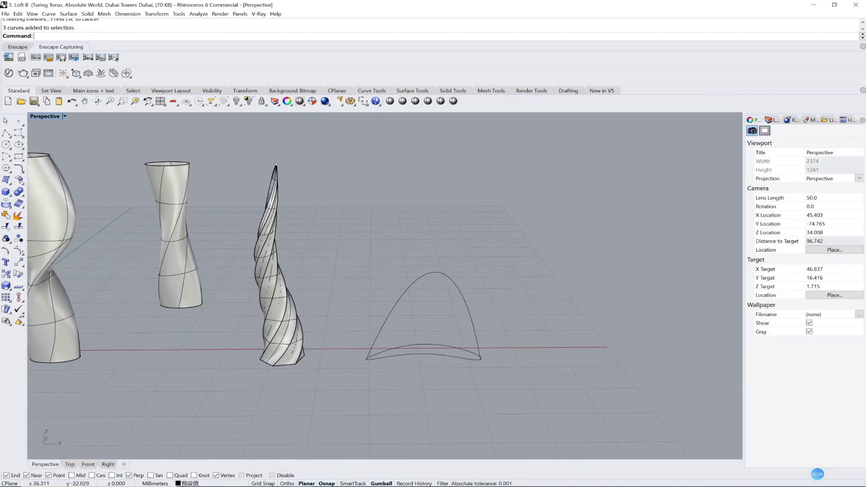
{"action": "double_click", "coordinate": [347, 103]}
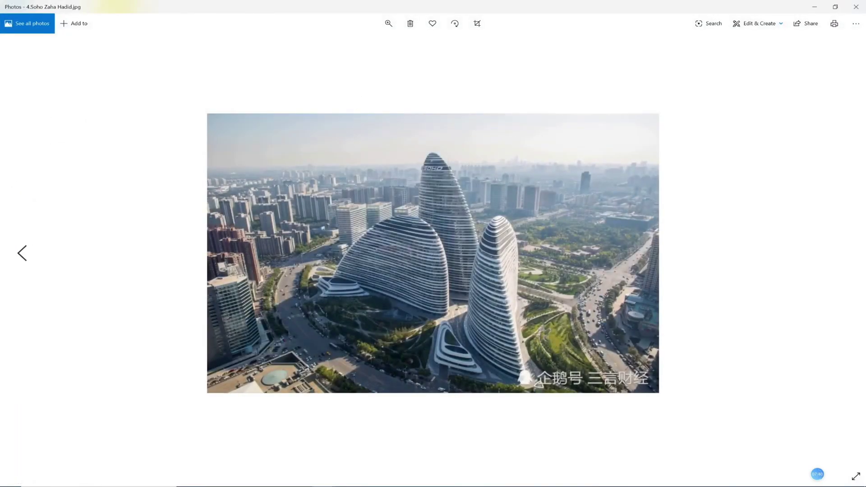
{"action": "left_click", "coordinate": [317, 477]}
- Loft the three arched curves in order: front base curve, upright arch, rear base curve
{"action": "right_click_drag", "start_coordinate": [440, 324], "coordinate": [369, 296], "text": "shift"}
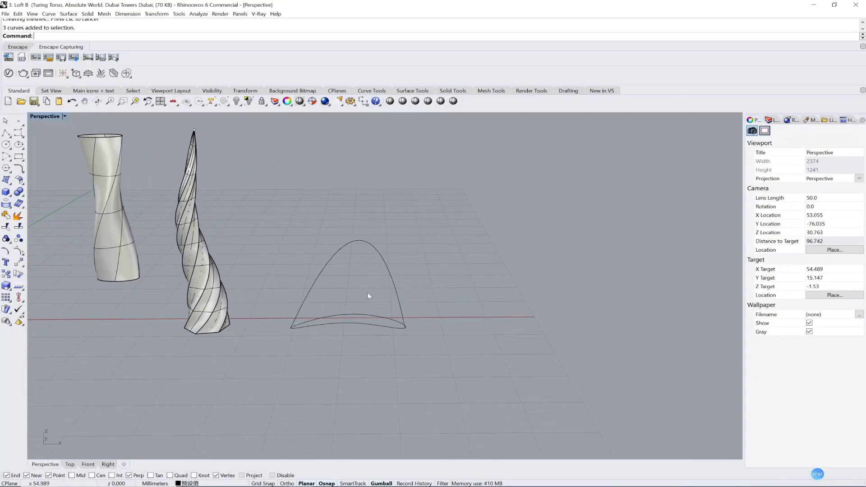
{"action": "scroll", "coordinate": [355, 300], "scroll_direction": "up", "scroll_amount": 5}
{"action": "right_click_drag", "start_coordinate": [426, 310], "coordinate": [460, 331]}
{"action": "scroll", "coordinate": [289, 307], "scroll_direction": "down", "scroll_amount": 3}
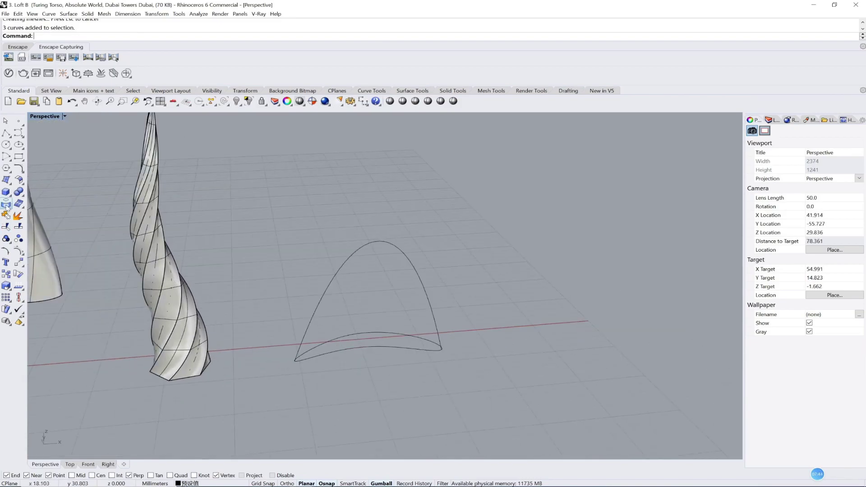
{"action": "left_click", "coordinate": [6, 180]}
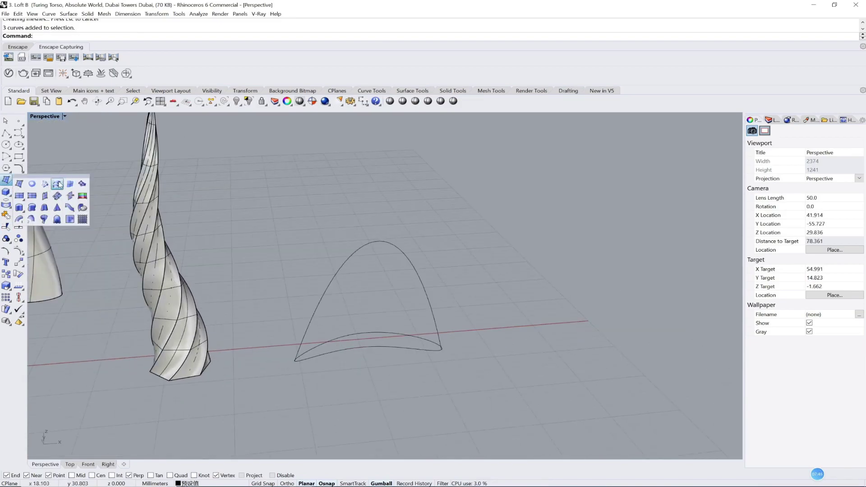
{"action": "left_click", "coordinate": [57, 184]}
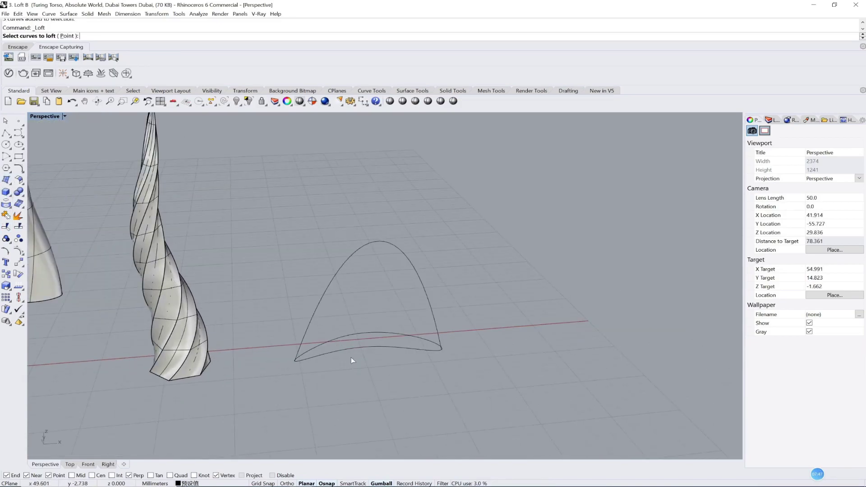
{"action": "left_click", "coordinate": [321, 354]}
{"action": "left_click", "coordinate": [327, 319]}
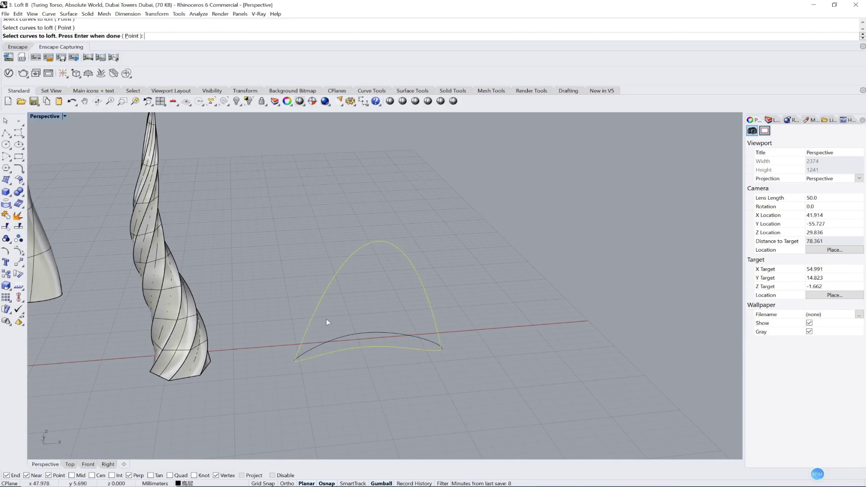
{"action": "left_click", "coordinate": [323, 344]}
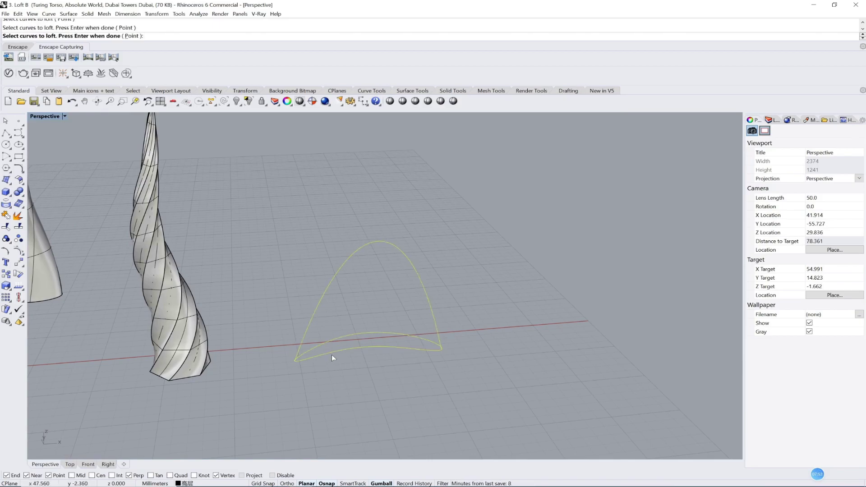
{"action": "right_click", "coordinate": [332, 354]}
{"action": "left_click", "coordinate": [562, 382]}
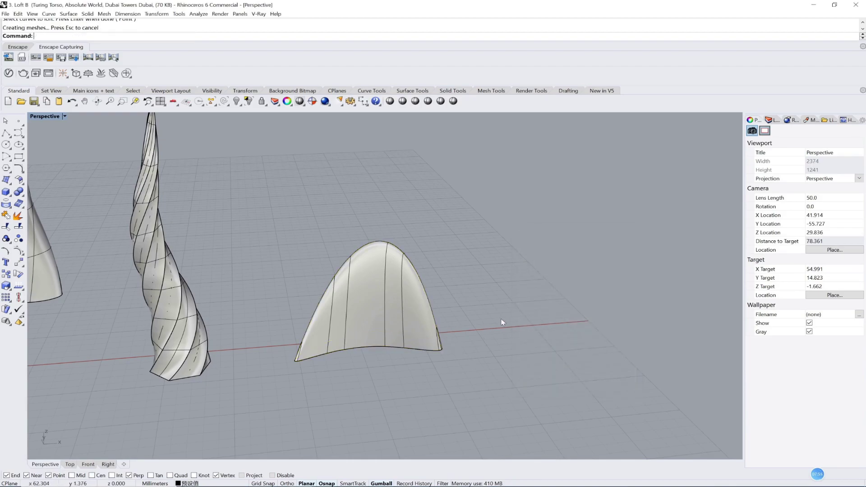
- Delete the lofted surface spanning the three arched curves
{"action": "right_click_drag", "start_coordinate": [501, 319], "coordinate": [415, 317], "text": "shift"}
{"action": "left_click", "coordinate": [312, 319]}
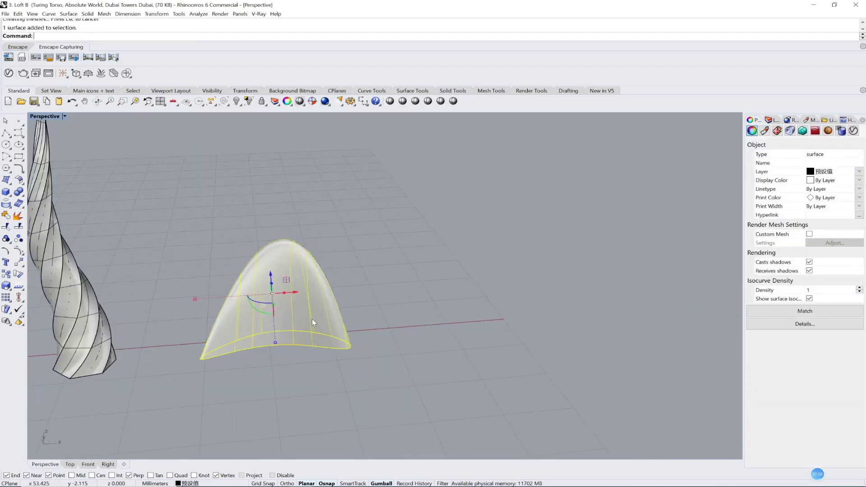
{"action": "key", "text": "Delete"}
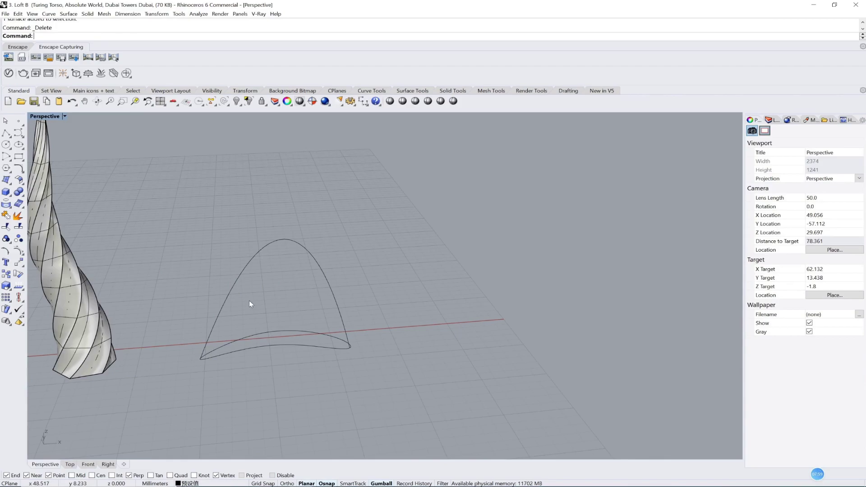
- Loft the front base curve, upright arch and rear base curve with Straight sections style and no simplification
{"action": "right_click_drag", "start_coordinate": [249, 301], "coordinate": [253, 262]}
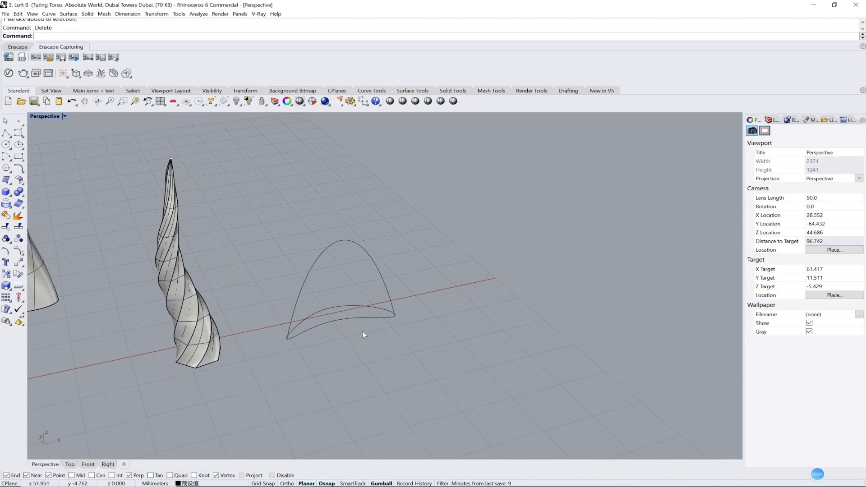
{"action": "left_click", "coordinate": [6, 180]}
{"action": "left_click", "coordinate": [57, 184]}
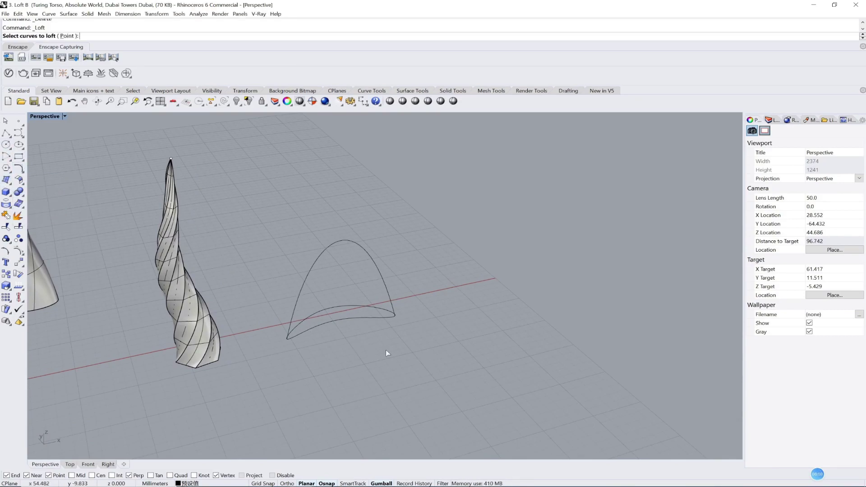
{"action": "left_click", "coordinate": [304, 336]}
{"action": "left_click", "coordinate": [386, 299]}
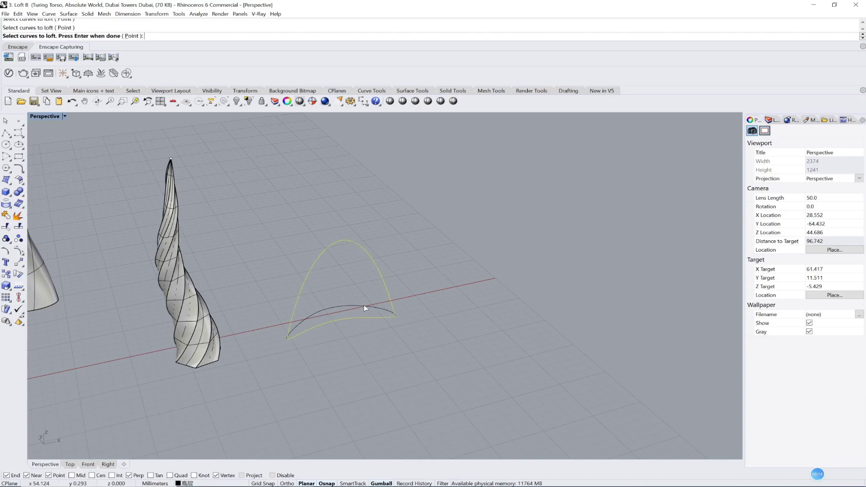
{"action": "left_click", "coordinate": [366, 308]}
{"action": "key", "text": "Return"}
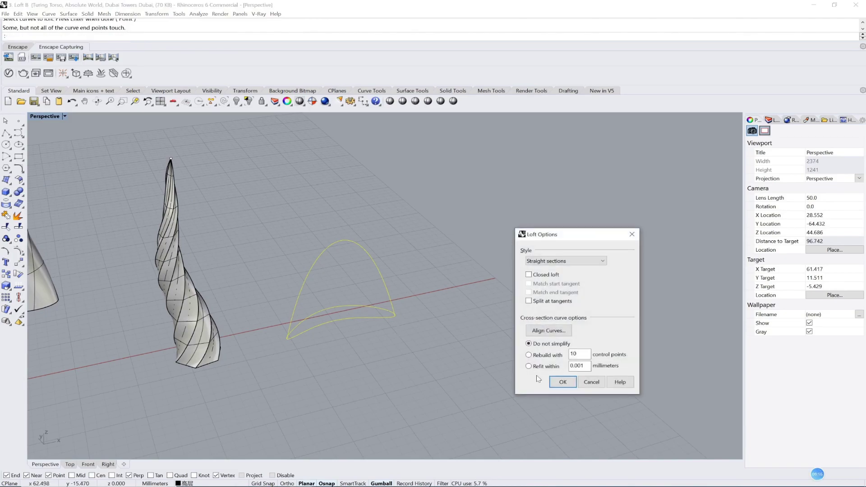
{"action": "left_click", "coordinate": [564, 382]}
- Inspect the straight-section loft from the side and close up, and delete it
{"action": "right_click_drag", "start_coordinate": [406, 330], "coordinate": [336, 341]}
{"action": "scroll", "coordinate": [376, 298], "scroll_direction": "up", "scroll_amount": 4}
{"action": "scroll", "coordinate": [376, 298], "scroll_direction": "down", "scroll_amount": 5}
{"action": "left_click", "coordinate": [330, 287]}
{"action": "key", "text": "Delete"}
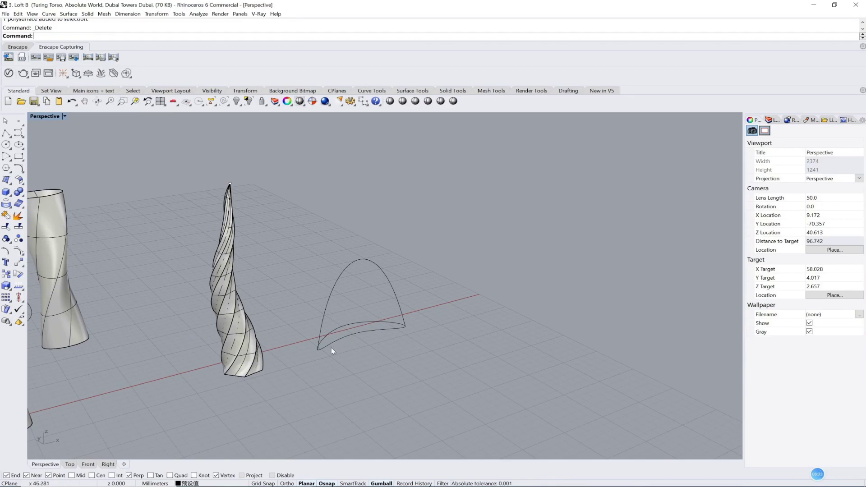
{"action": "right_click_drag", "start_coordinate": [331, 347], "coordinate": [319, 357]}
{"action": "scroll", "coordinate": [308, 354], "scroll_direction": "up", "scroll_amount": 2}
{"action": "scroll", "coordinate": [309, 352], "scroll_direction": "up", "scroll_amount": 3}
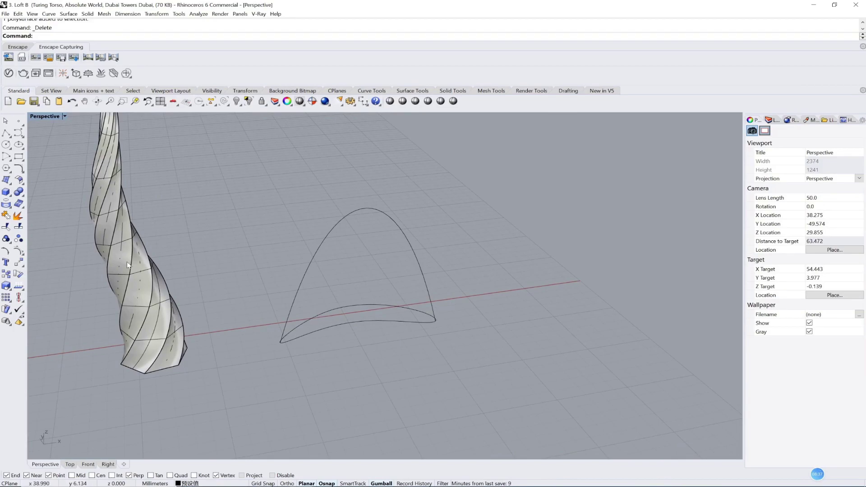
- Start a loft through the three arched curves in order: front base curve, upright arch, rear base curve
{"action": "left_click", "coordinate": [11, 189]}
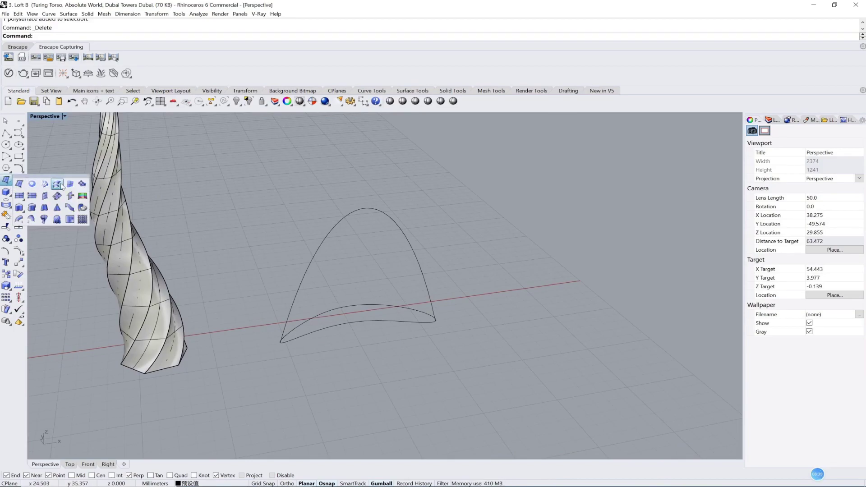
{"action": "left_click", "coordinate": [63, 197]}
{"action": "left_click", "coordinate": [305, 333]}
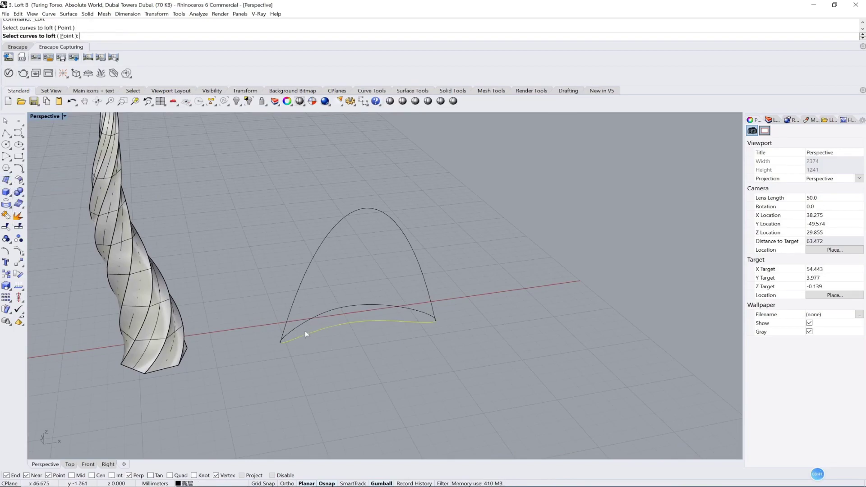
{"action": "left_click", "coordinate": [294, 309]}
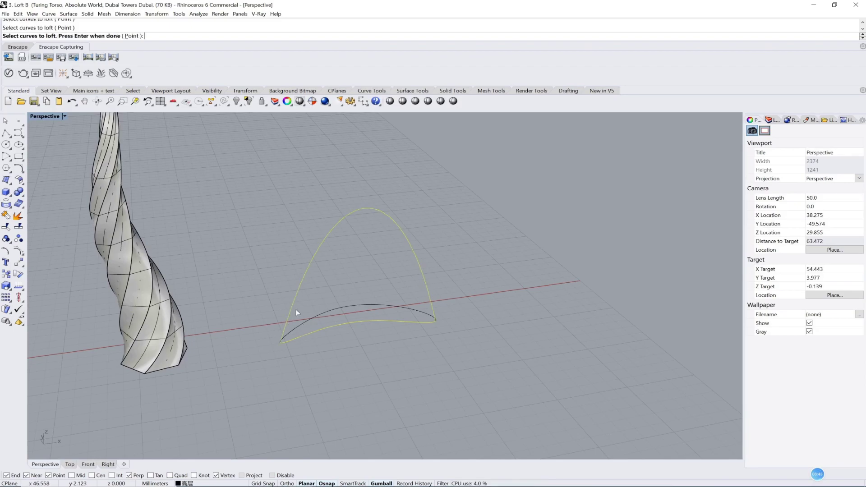
{"action": "left_click", "coordinate": [296, 329]}
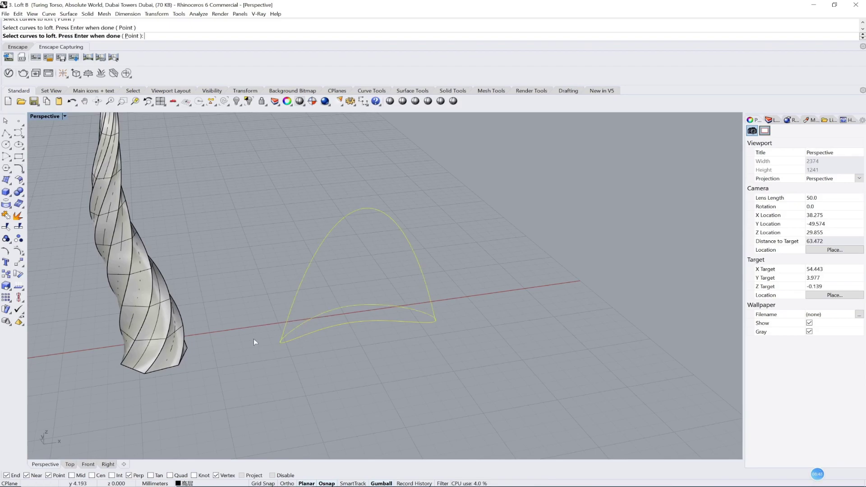
{"action": "right_click_drag", "start_coordinate": [301, 350], "coordinate": [268, 298]}
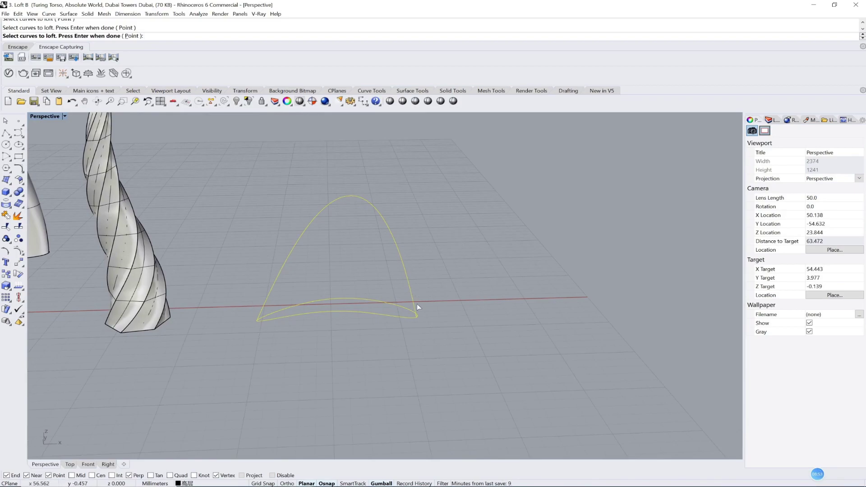
{"action": "key", "text": "Return"}
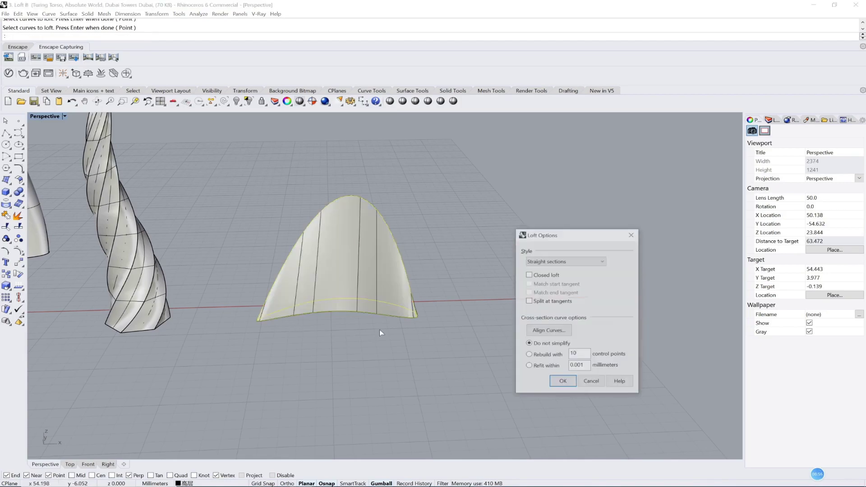
- Preview the Loose loft style, and create the surface with Normal style and no simplification
{"action": "right_click_drag", "start_coordinate": [380, 329], "coordinate": [405, 336]}
{"action": "left_click", "coordinate": [587, 261]}
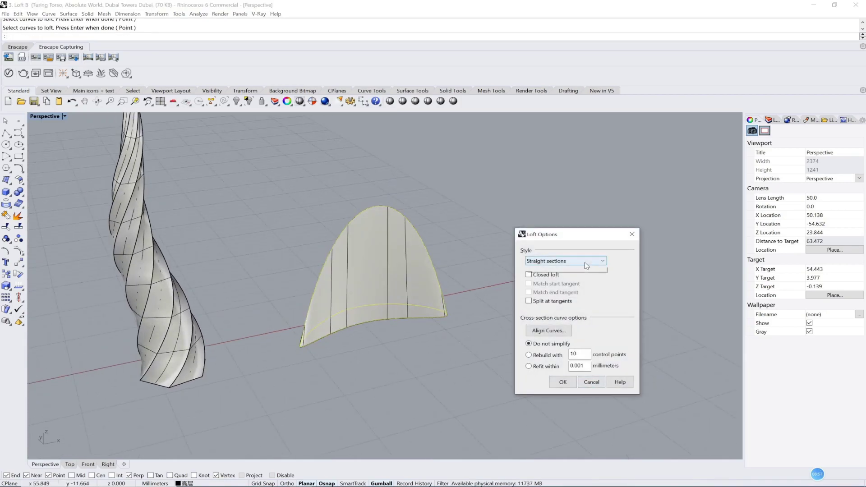
{"action": "left_click", "coordinate": [551, 280]}
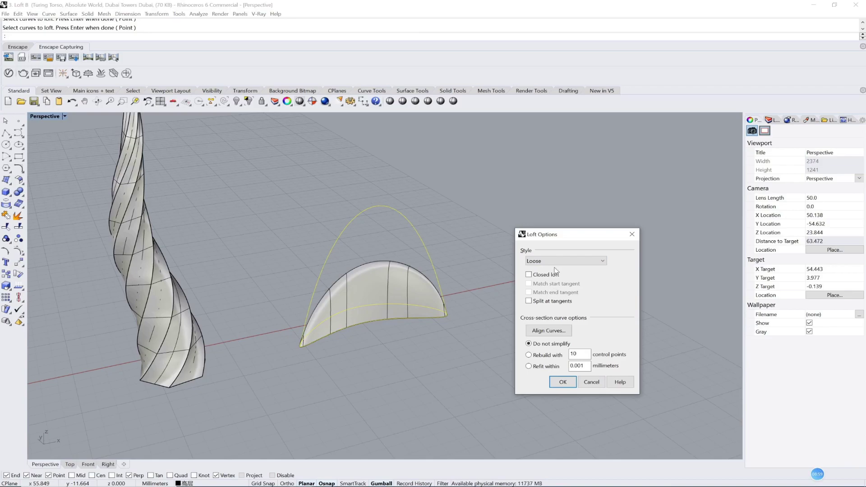
{"action": "left_click", "coordinate": [555, 261]}
{"action": "left_click", "coordinate": [544, 269]}
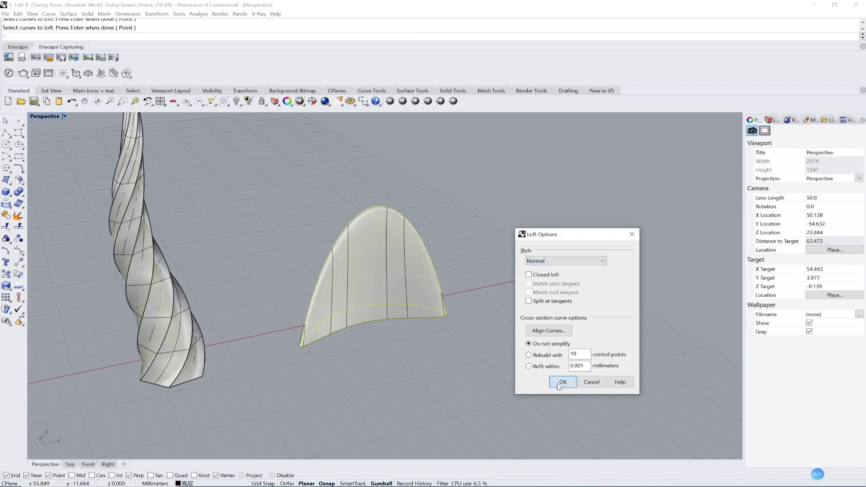
{"action": "left_click", "coordinate": [562, 382]}
- Move the lofted arch surface off its source curves to the free area behind them
{"action": "left_click", "coordinate": [373, 279]}
{"action": "left_click_drag", "start_coordinate": [356, 260], "coordinate": [267, 192]}
{"action": "left_click", "coordinate": [464, 341]}
{"action": "left_click", "coordinate": [328, 334]}
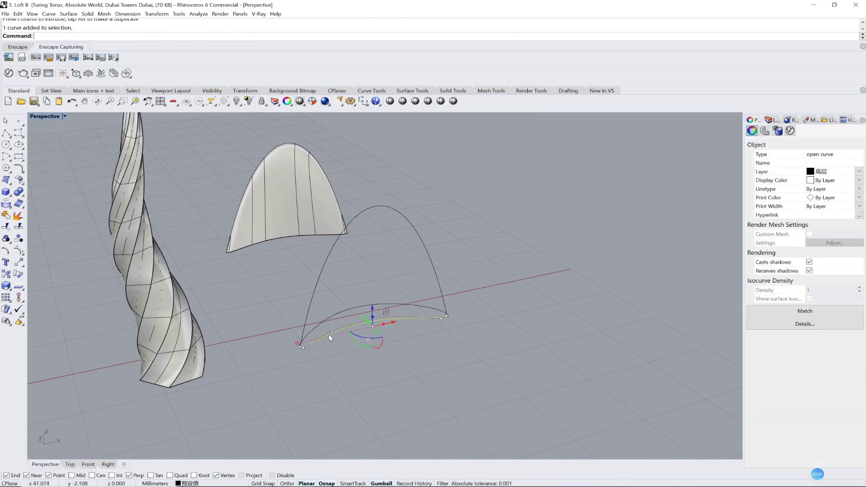
{"action": "left_click", "coordinate": [340, 377]}
- Loft the front base curve, rear base curve and upright arch in that order with Normal style and no simplification
{"action": "left_click", "coordinate": [8, 182]}
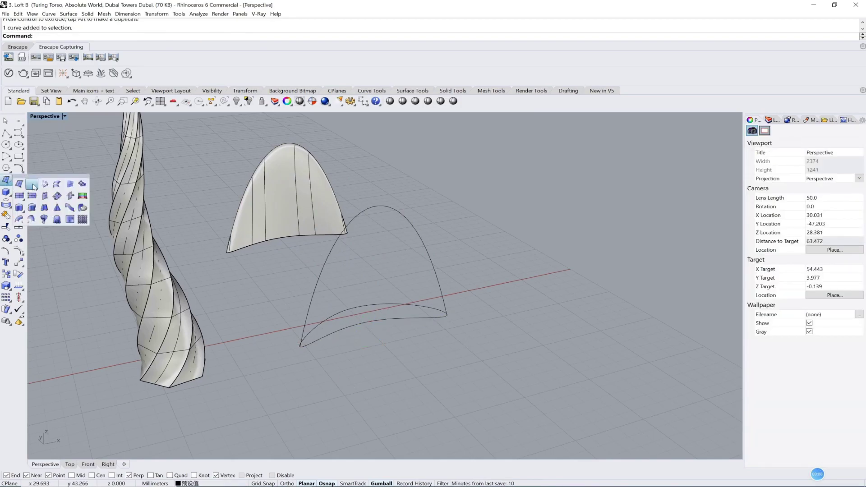
{"action": "left_click", "coordinate": [57, 184]}
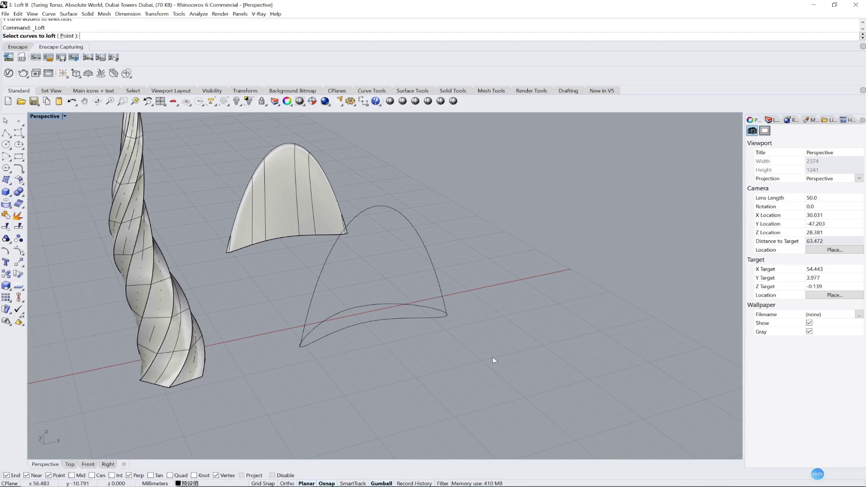
{"action": "left_click", "coordinate": [429, 318]}
{"action": "mouse_move", "coordinate": [430, 317]}
{"action": "right_mouse_down"}
{"action": "mouse_move", "coordinate": [468, 305]}
{"action": "mouse_move", "coordinate": [424, 316]}
{"action": "right_mouse_up"}
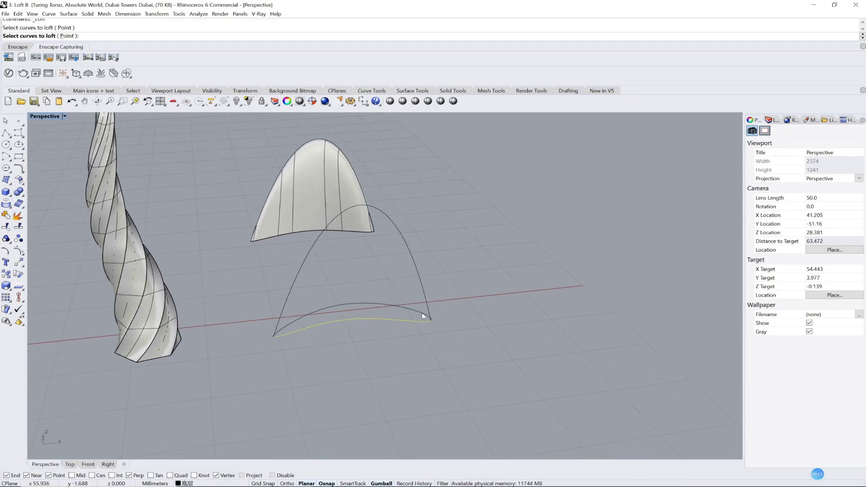
{"action": "left_click", "coordinate": [424, 316]}
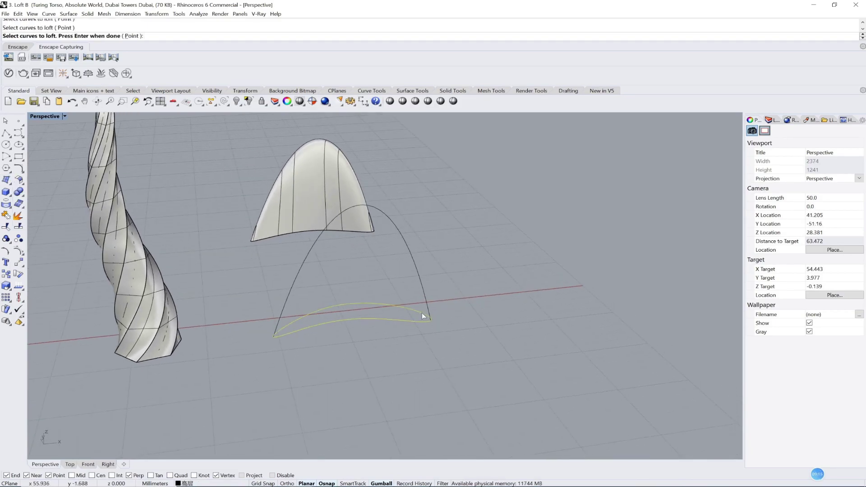
{"action": "left_click", "coordinate": [413, 254]}
{"action": "key", "text": "Return"}
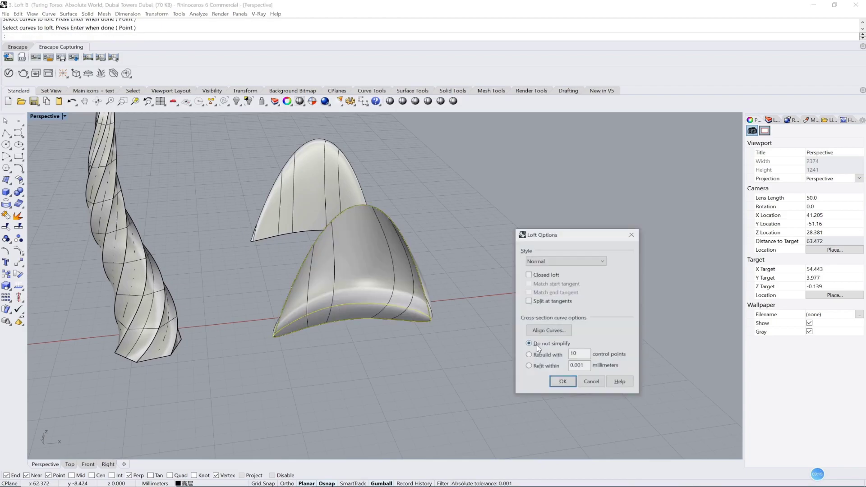
{"action": "left_click", "coordinate": [563, 383]}
- Move the new loft off its source curves to a spot behind the first arch loft
{"action": "right_click_drag", "start_coordinate": [434, 339], "coordinate": [352, 311]}
{"action": "scroll", "coordinate": [351, 312], "scroll_direction": "down", "scroll_amount": 6}
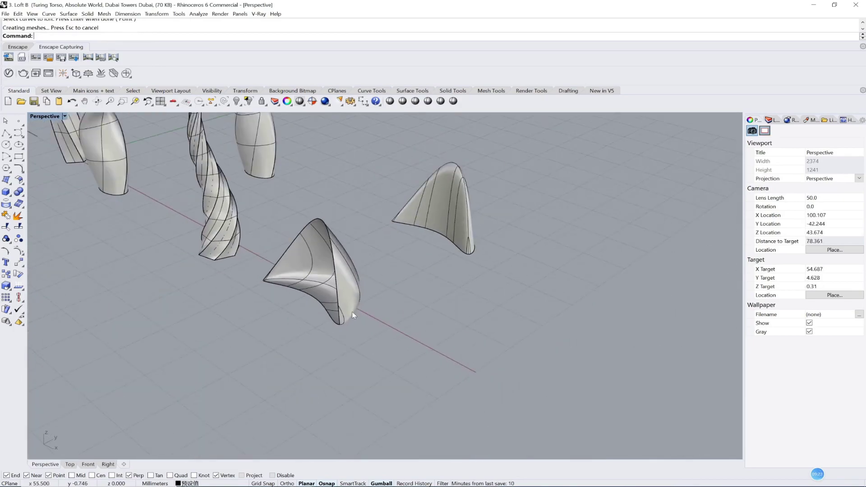
{"action": "left_click", "coordinate": [350, 288]}
{"action": "left_click_drag", "start_coordinate": [351, 280], "coordinate": [498, 197]}
{"action": "right_click_drag", "start_coordinate": [510, 235], "coordinate": [487, 304], "text": "shift"}
{"action": "left_click", "coordinate": [512, 305]}
- Examine the upright arch and the base curves, including their control points and how their ends meet
{"action": "right_click_drag", "start_coordinate": [569, 308], "coordinate": [527, 304]}
{"action": "scroll", "coordinate": [346, 374], "scroll_direction": "up", "scroll_amount": 5}
{"action": "right_click_drag", "start_coordinate": [346, 373], "coordinate": [538, 357]}
{"action": "left_click", "coordinate": [535, 353]}
{"action": "left_click", "coordinate": [531, 337]}
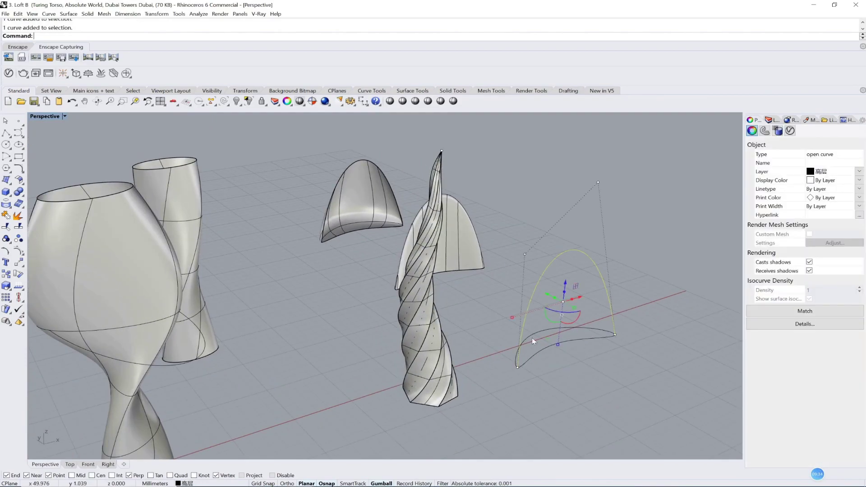
{"action": "left_click", "coordinate": [526, 341]}
{"action": "right_click_drag", "start_coordinate": [623, 370], "coordinate": [586, 370]}
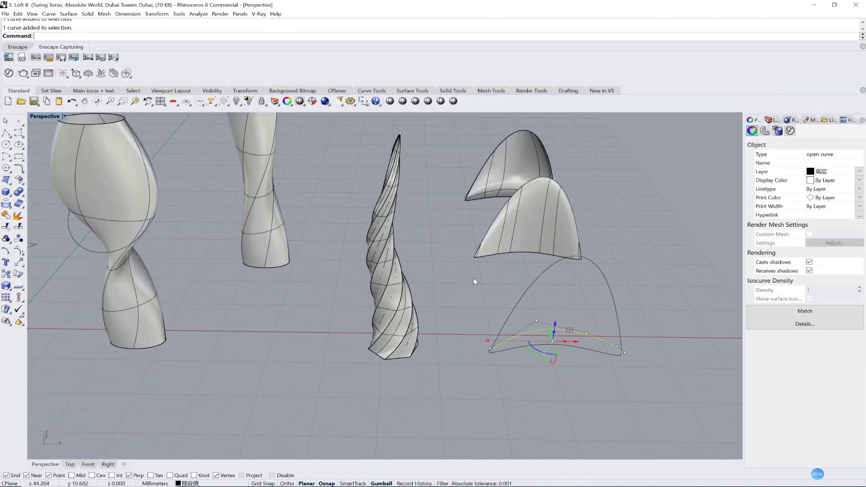
{"action": "left_click_drag", "start_coordinate": [470, 269], "coordinate": [549, 410]}
{"action": "left_click_drag", "start_coordinate": [611, 236], "coordinate": [653, 447]}
{"action": "left_click_drag", "start_coordinate": [549, 401], "coordinate": [586, 182]}
{"action": "key", "text": "Escape"}
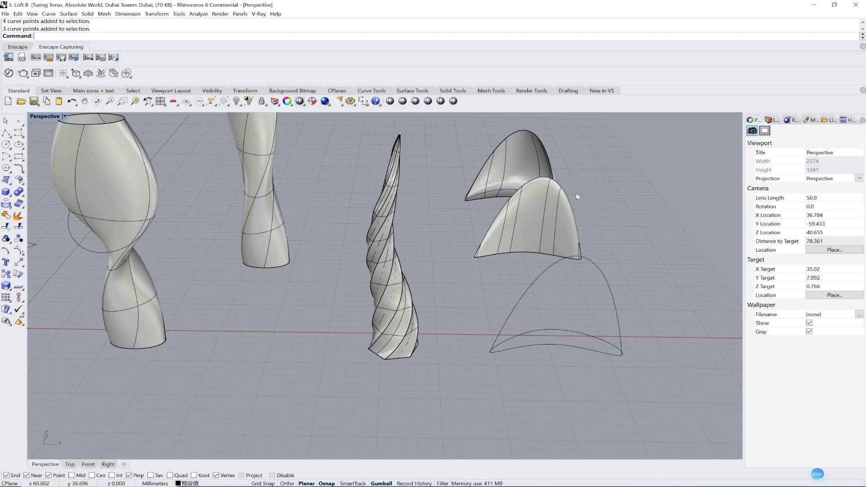
{"action": "left_click_drag", "start_coordinate": [558, 385], "coordinate": [578, 228]}
{"action": "scroll", "coordinate": [603, 309], "scroll_direction": "down", "scroll_amount": 8}
{"action": "right_click_drag", "start_coordinate": [605, 291], "coordinate": [598, 350]}
{"action": "scroll", "coordinate": [627, 321], "scroll_direction": "up", "scroll_amount": 2}
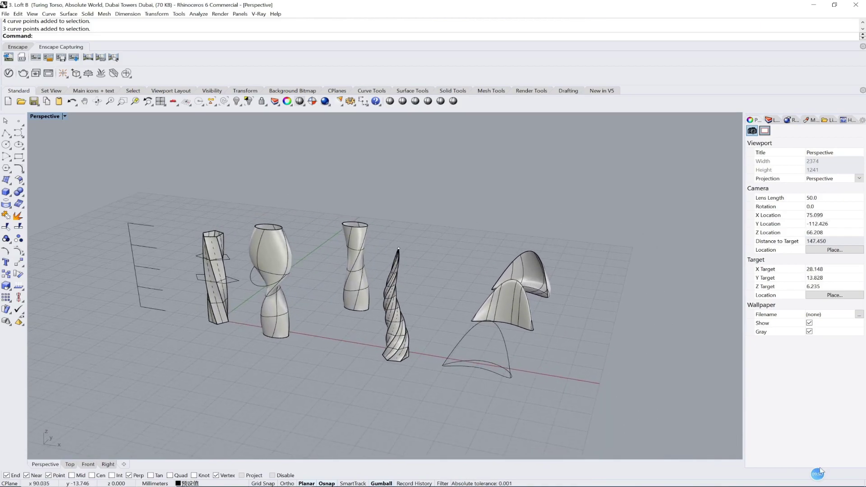